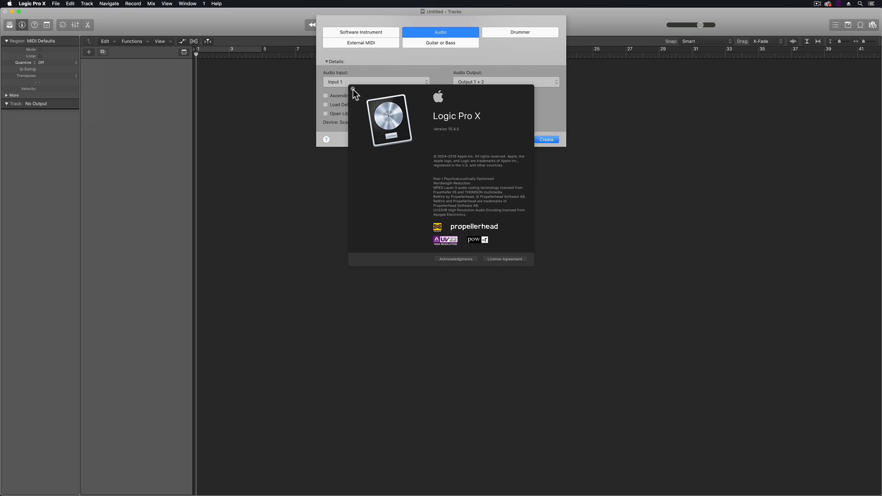
Step: Create 1000 audio tracks and 1000 software instrument tracks, and disarm recording on the last instrument track
left_click(353, 88)
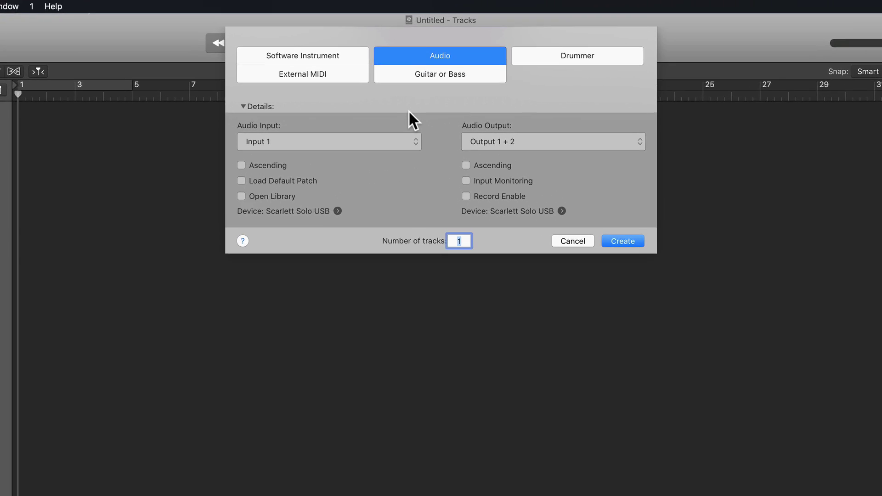
type("1000")
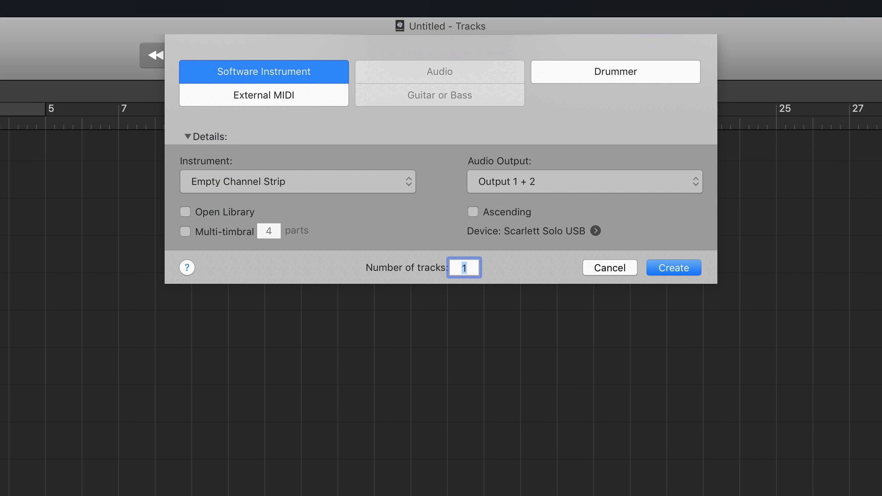
type("1000")
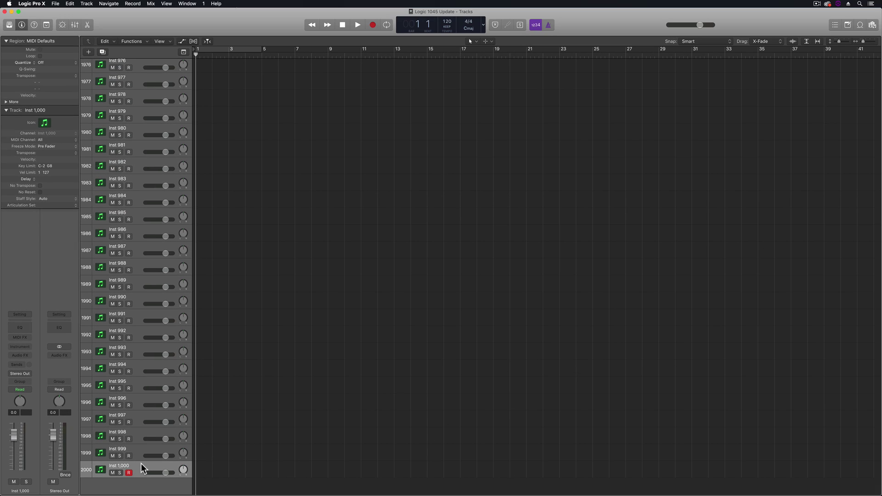
left_click(129, 473)
Step: Enable "Show Track or Bar number while scrolling" in the Tracks display preferences and close the preferences
left_click(40, 5)
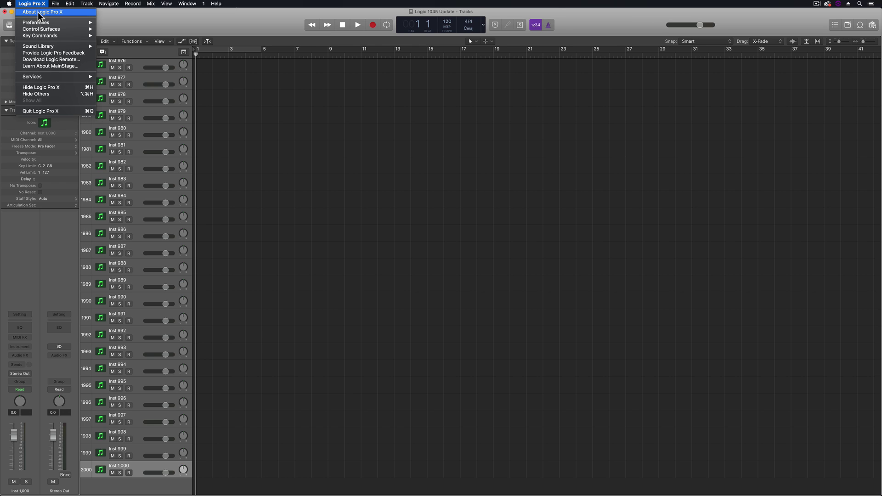
mouse_move(37, 21)
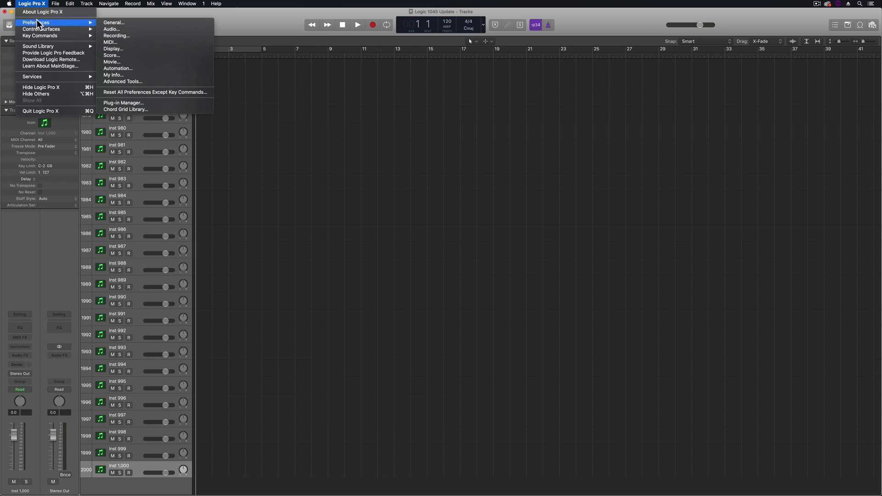
left_click(144, 48)
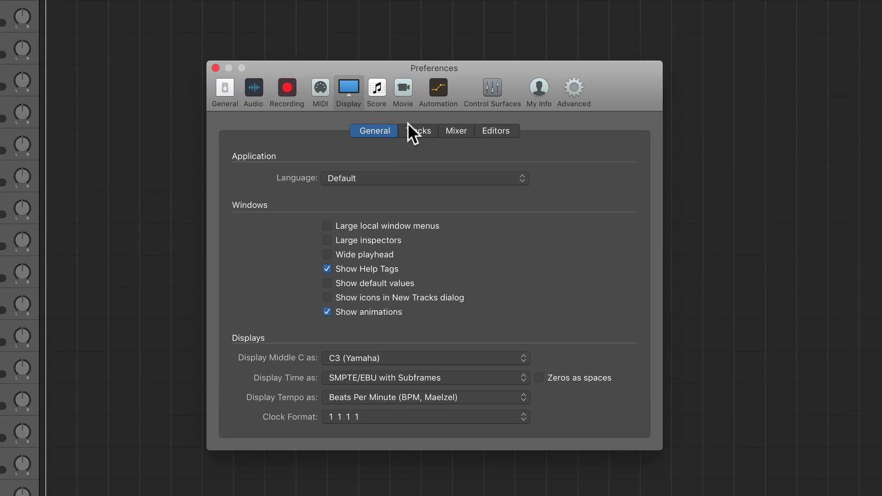
left_click(393, 209)
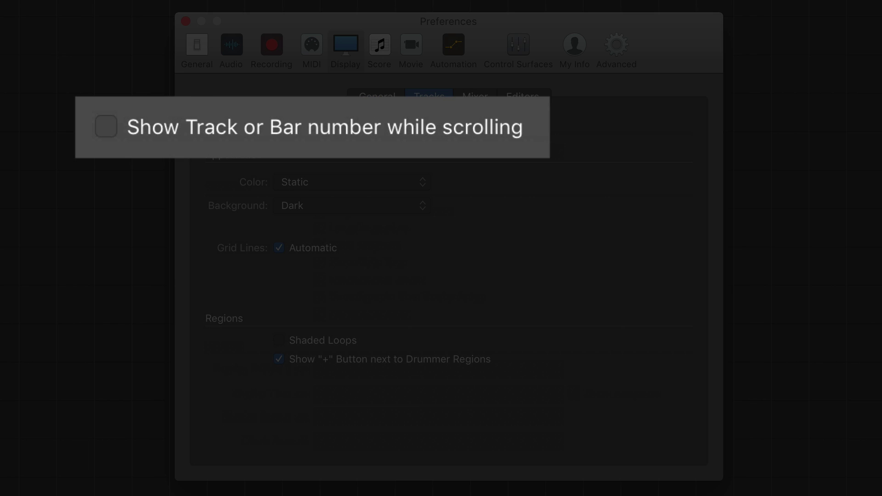
left_click(481, 134)
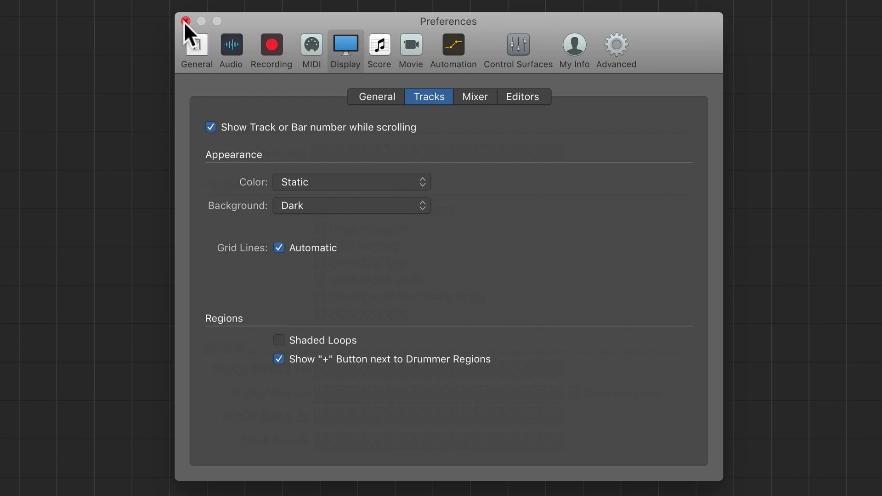
left_click(185, 21)
Step: Scroll through the track list and along the timeline to examine the track and bar number overlay
scroll(266, 252, "up", 5)
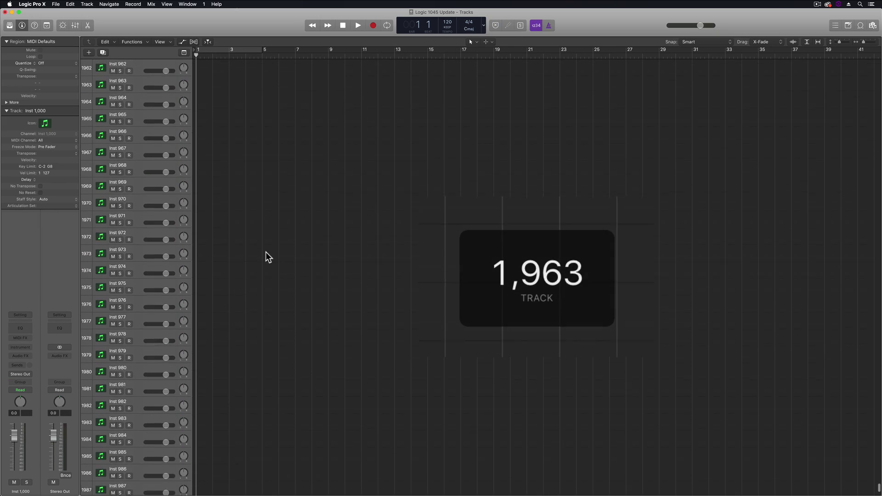
scroll(265, 251, "up", 15)
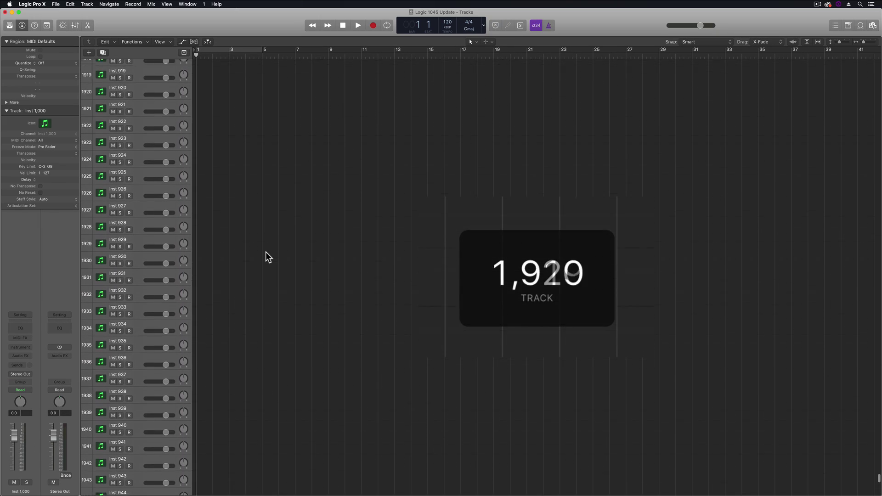
scroll(269, 257, "up", 15)
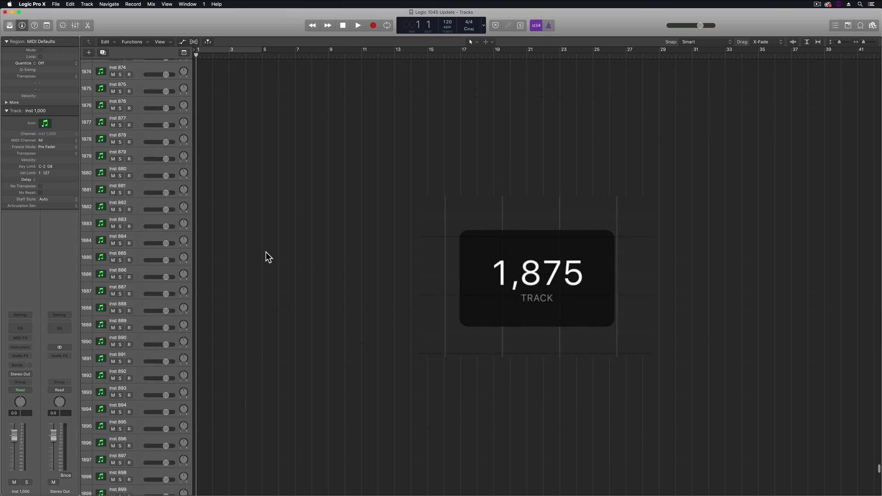
scroll(265, 251, "up", 20)
scroll(265, 252, "right", 5)
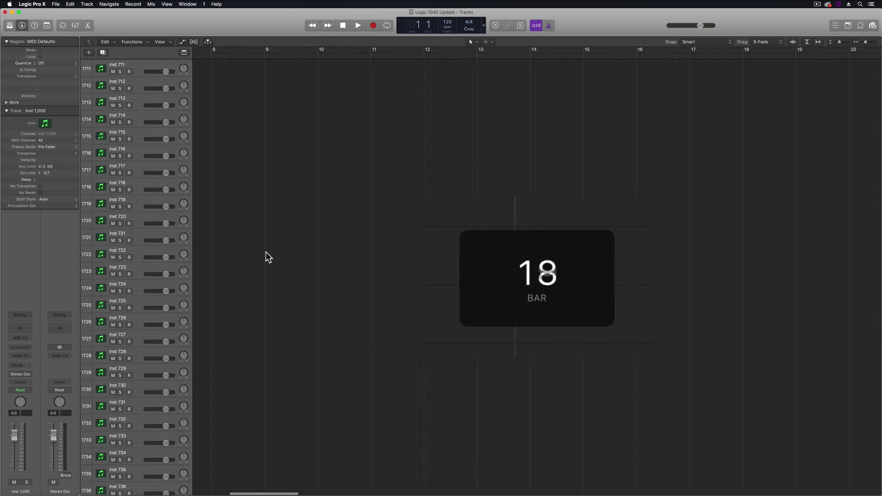
scroll(265, 251, "right", 20)
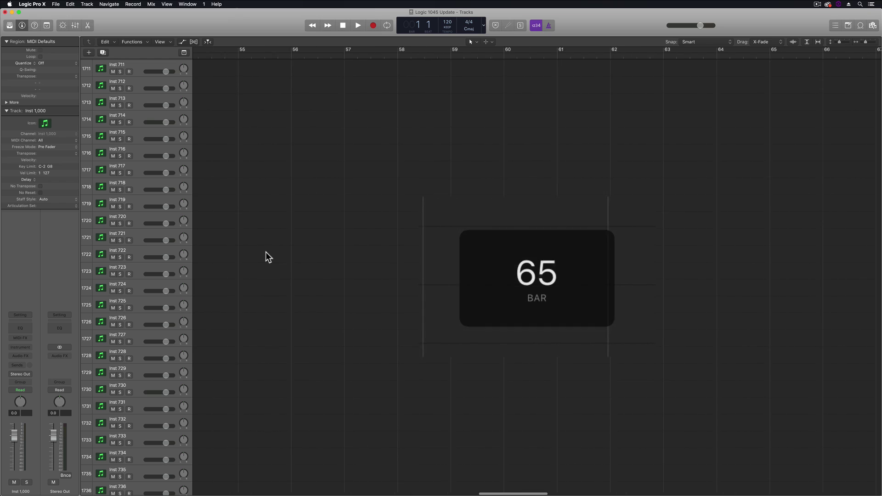
scroll(265, 252, "right", 20)
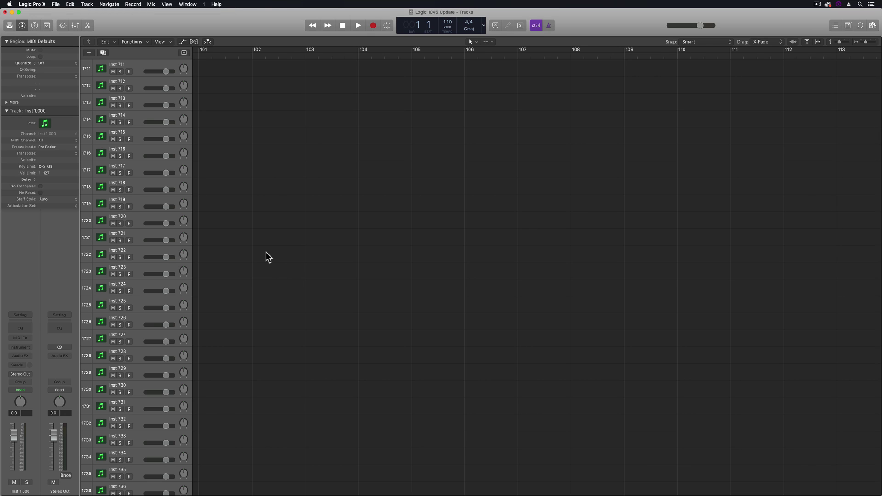
scroll(269, 258, "up", 20)
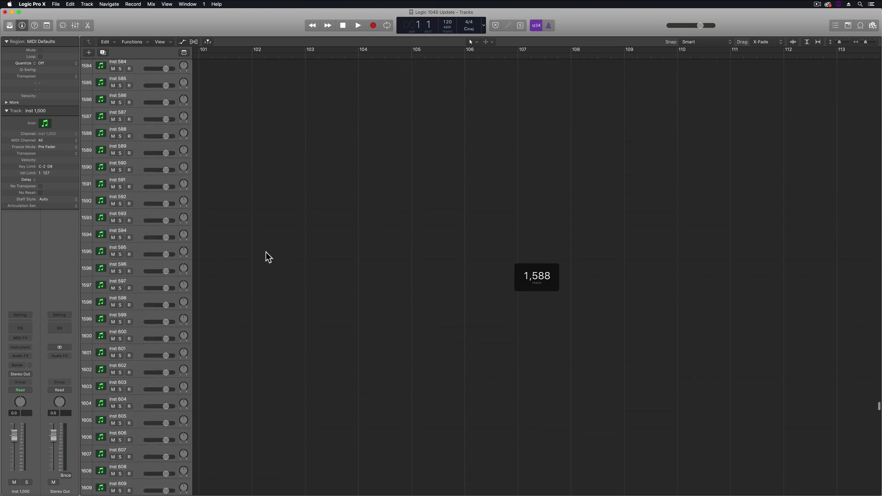
scroll(269, 257, "up", 20)
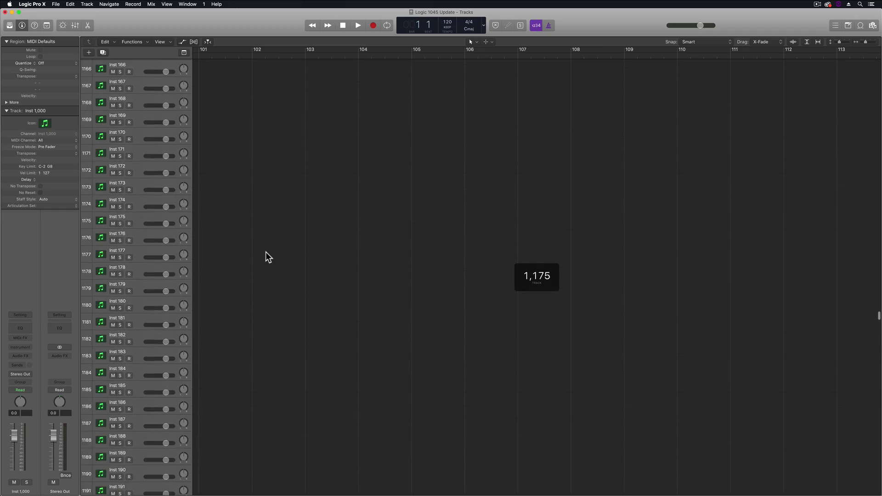
scroll(269, 257, "up", 20)
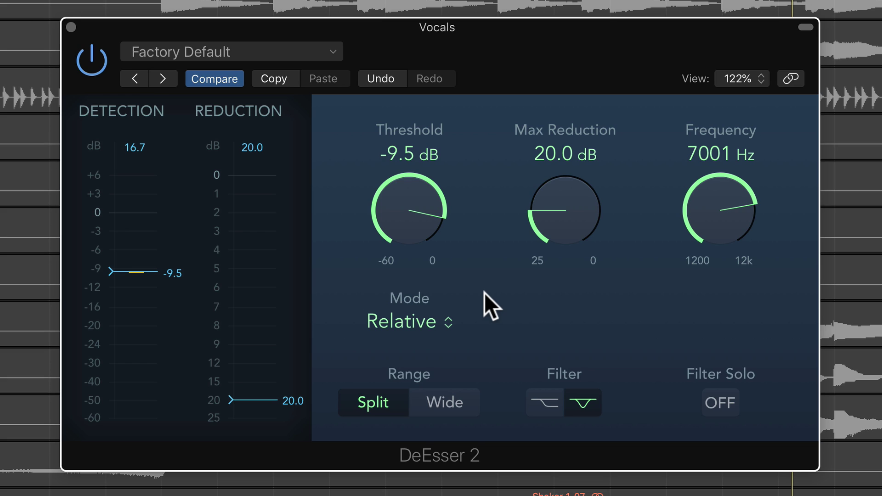
Step: Set the Vocals DeEsser 2 to a threshold of -10.4 dB, max reduction of 11.3 dB and frequency of 7017 Hz
mouse_move(411, 207)
left_mouse_down()
mouse_move(402, 271)
mouse_move(408, 178)
mouse_move(404, 234)
mouse_move(406, 209)
left_mouse_up()
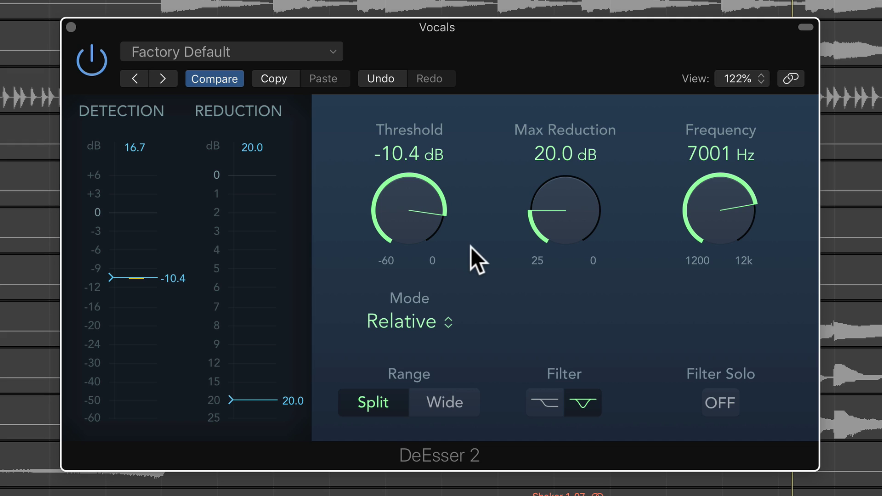
mouse_move(553, 230)
left_mouse_down()
mouse_move(576, 156)
mouse_move(569, 141)
mouse_move(551, 221)
mouse_move(605, 129)
mouse_move(589, 171)
left_mouse_up()
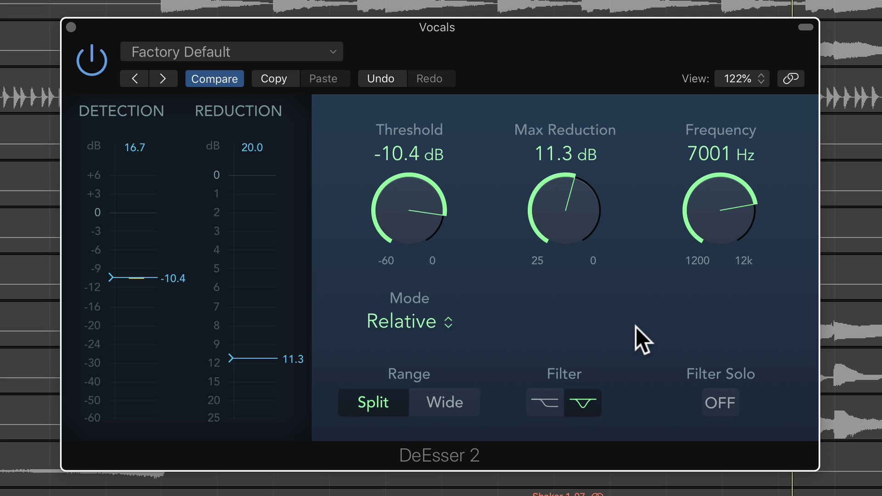
mouse_move(724, 212)
left_mouse_down()
mouse_move(712, 300)
mouse_move(723, 220)
left_mouse_up()
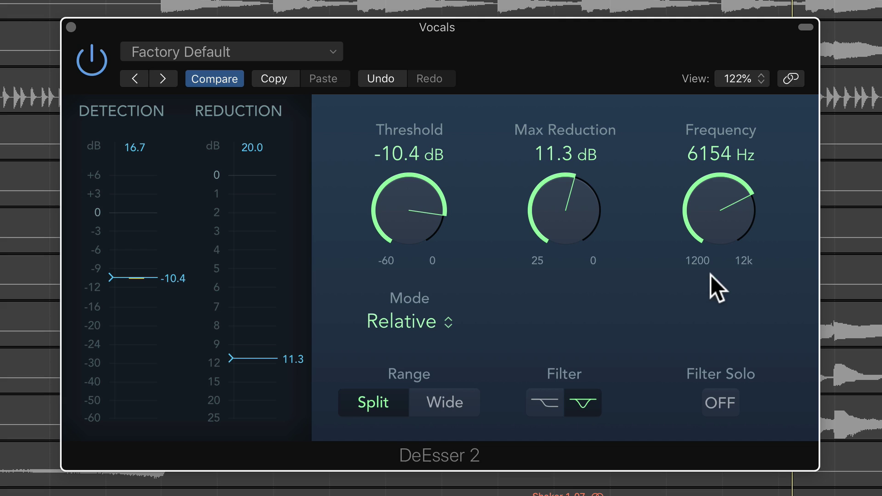
left_click_drag(712, 267, 720, 216)
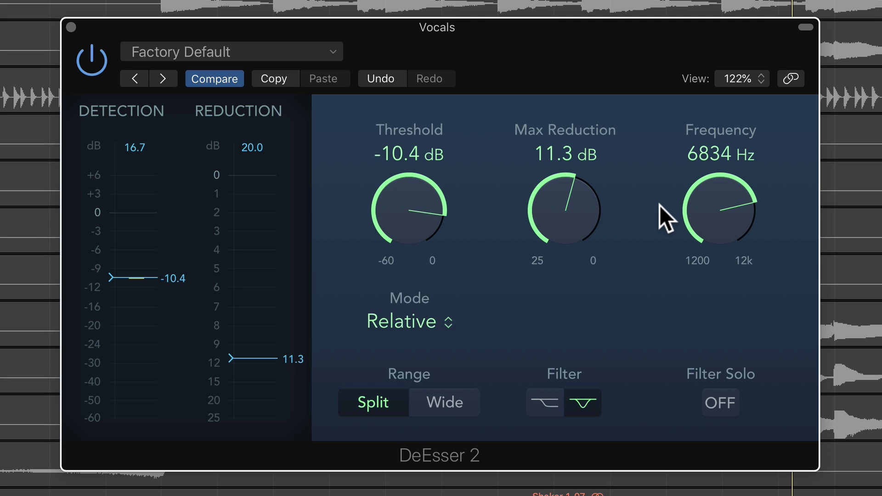
left_click_drag(680, 206, 713, 210)
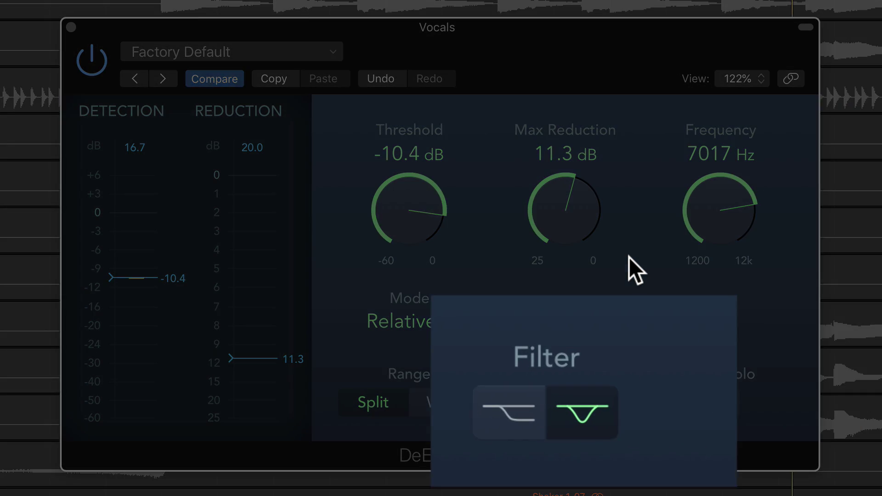
Step: Try the DeEsser's shelf filter shape against the bell shape, ending on the bell, and switch Filter Solo on and off
left_click(492, 411)
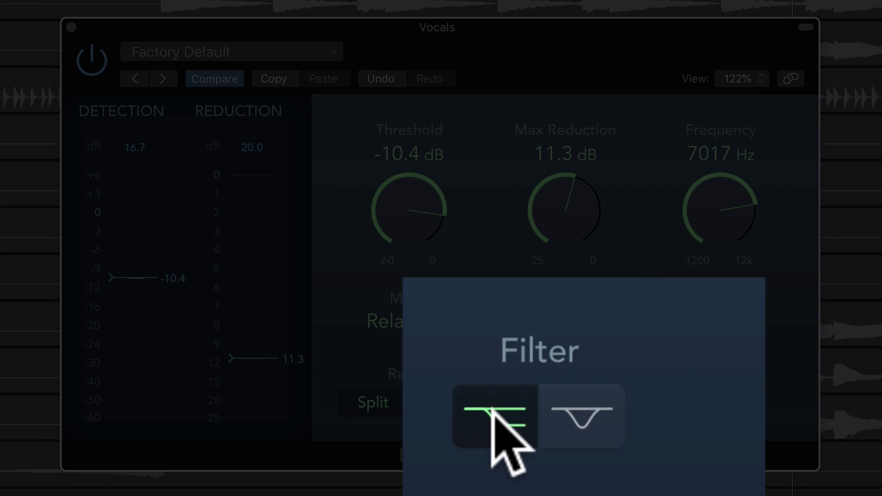
left_click(585, 419)
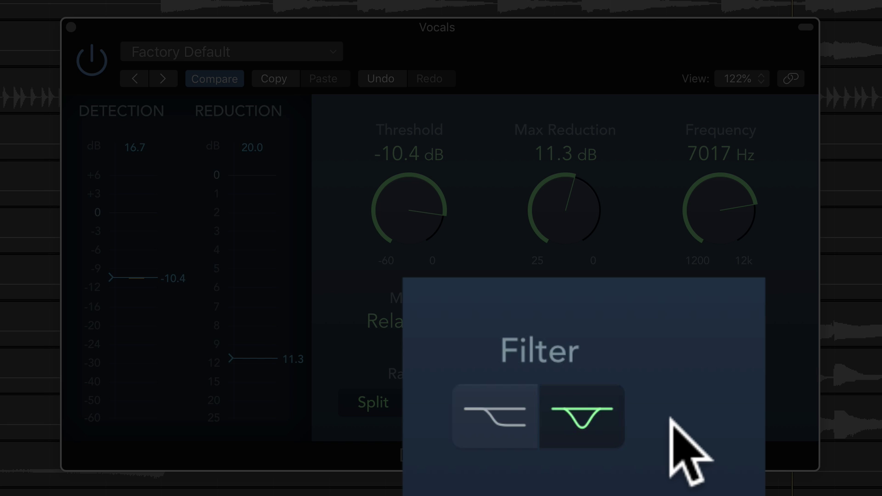
left_click(531, 410)
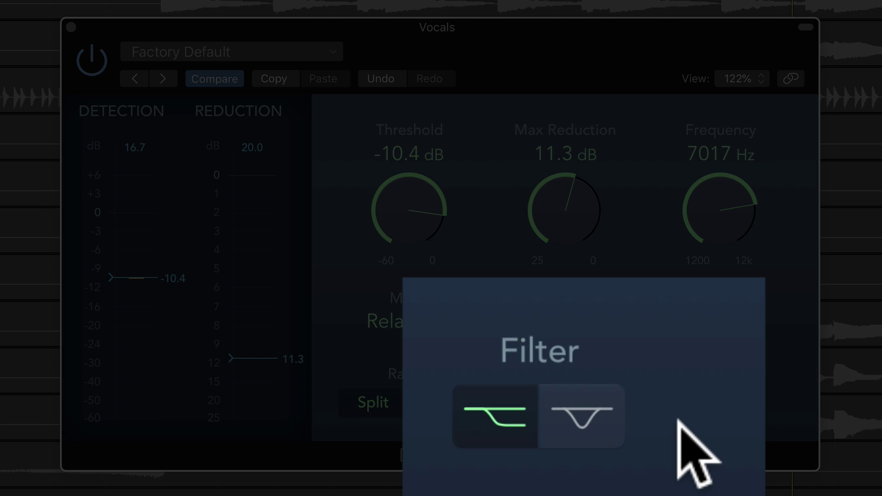
left_click(597, 399)
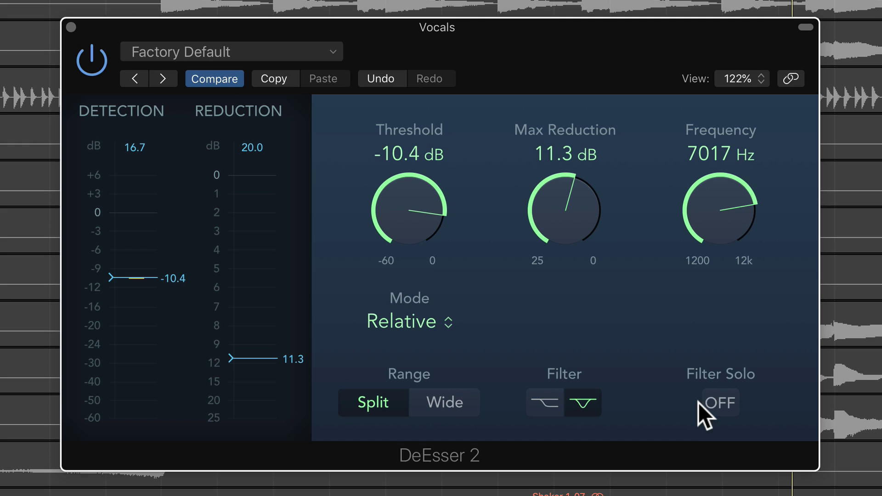
left_click(710, 402)
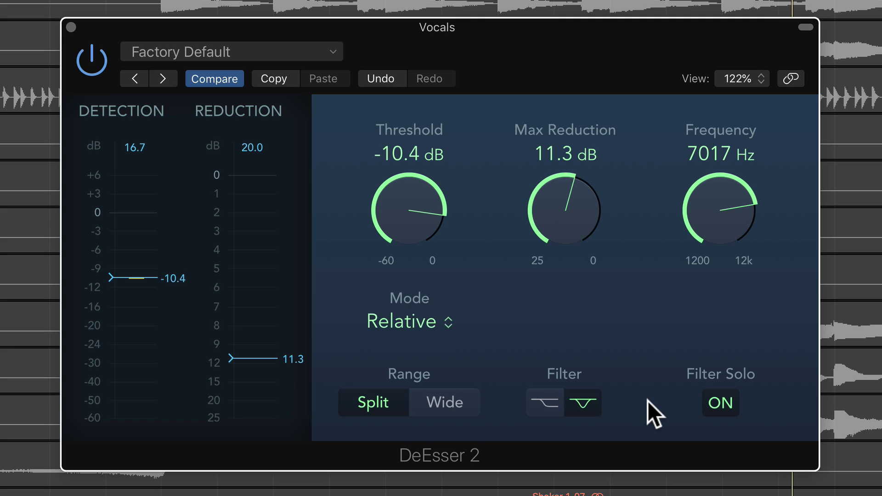
left_click(705, 399)
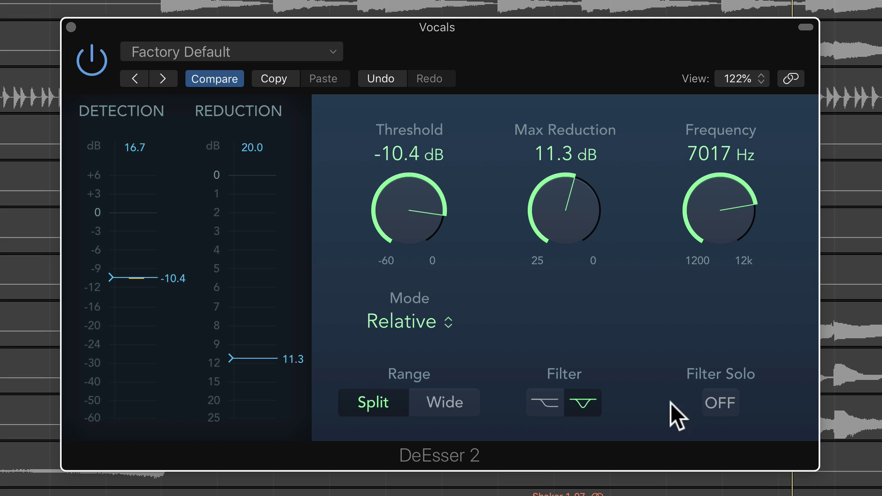
Step: Compare the DeEsser's Wide and Split ranges, ending with the range set to Wide
left_click(456, 404)
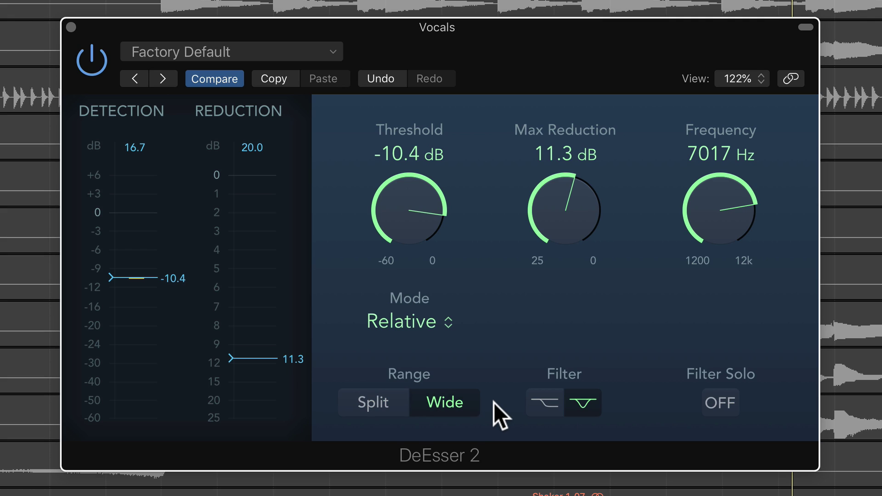
left_click(370, 391)
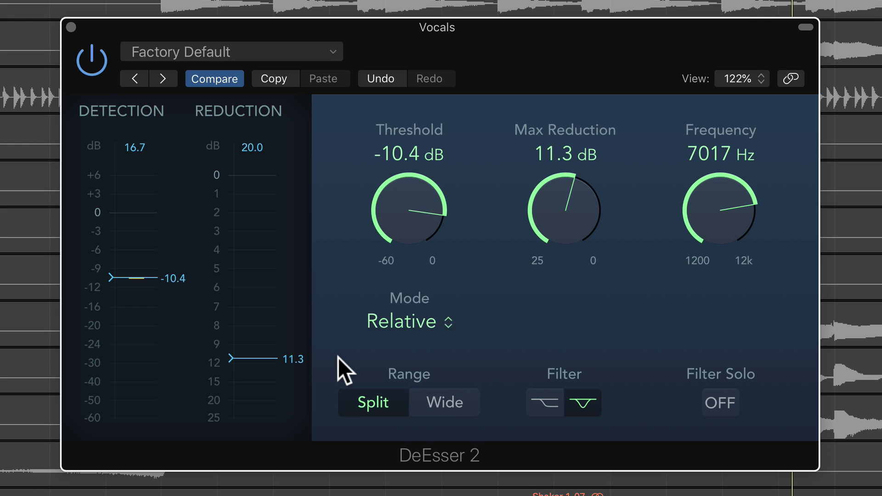
left_click(420, 402)
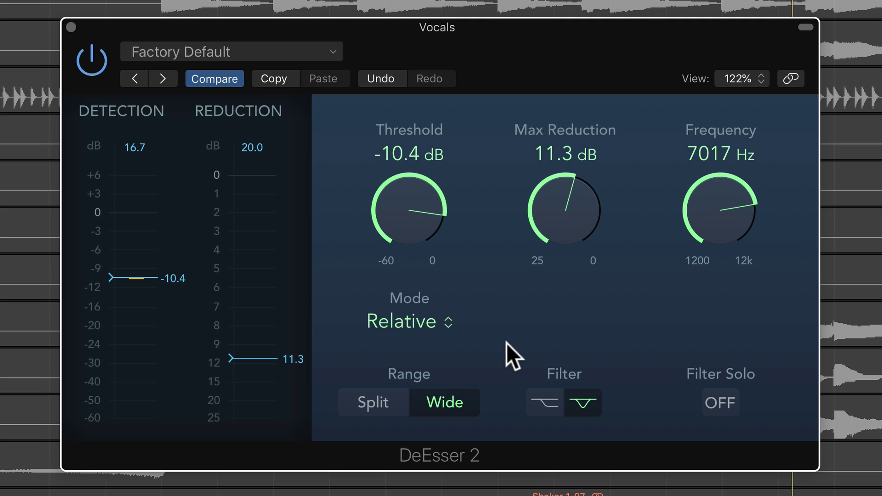
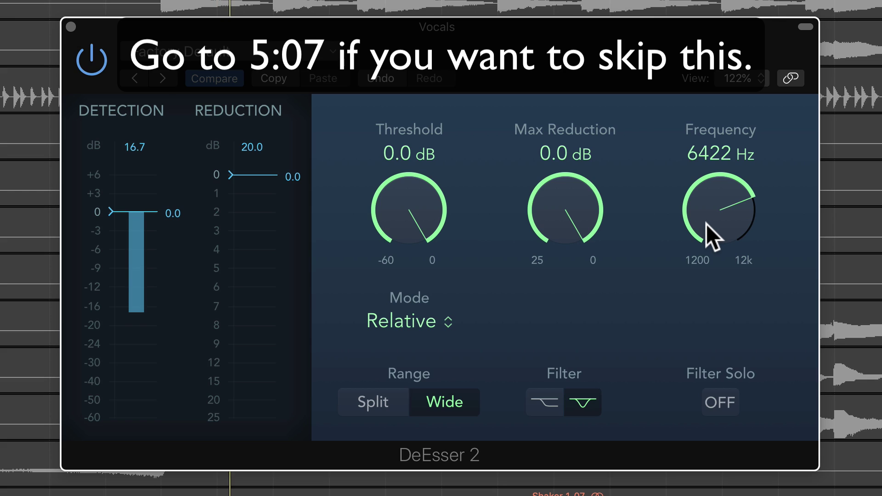
Step: Set the DeEsser frequency to 6803 Hz and audition the band by switching Filter Solo on and off
mouse_move(706, 222)
left_mouse_down()
mouse_move(718, 191)
mouse_move(716, 210)
left_mouse_up()
left_click(709, 399)
left_click(719, 402)
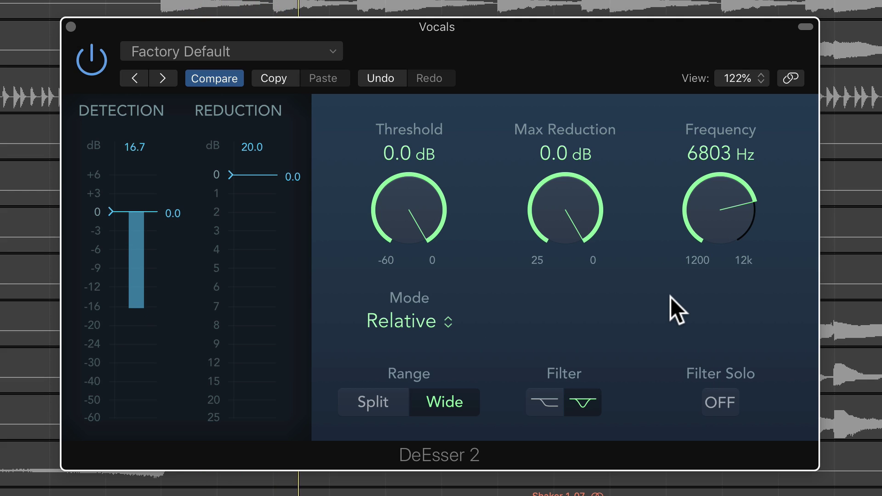
Step: Set the DeEsser threshold to -6.9 dB and the max reduction to 6.7 dB
mouse_move(425, 205)
left_mouse_down()
mouse_move(427, 238)
mouse_move(427, 206)
left_mouse_up()
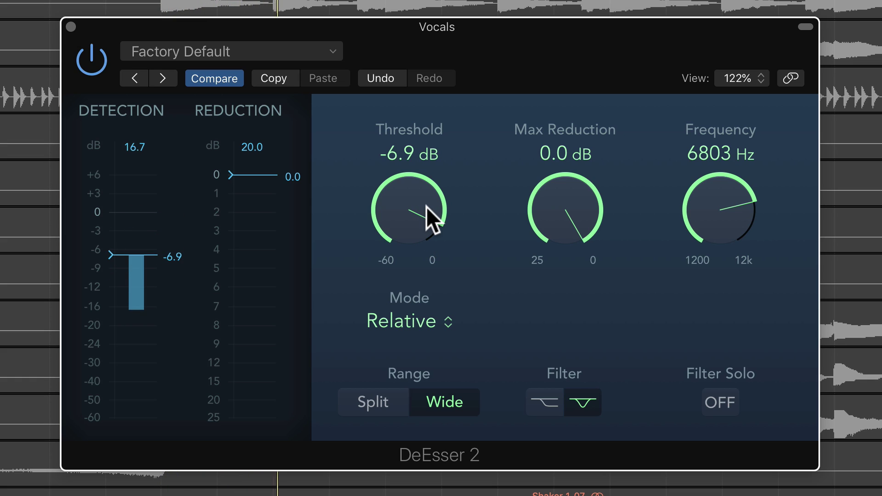
left_click_drag(577, 212, 578, 282)
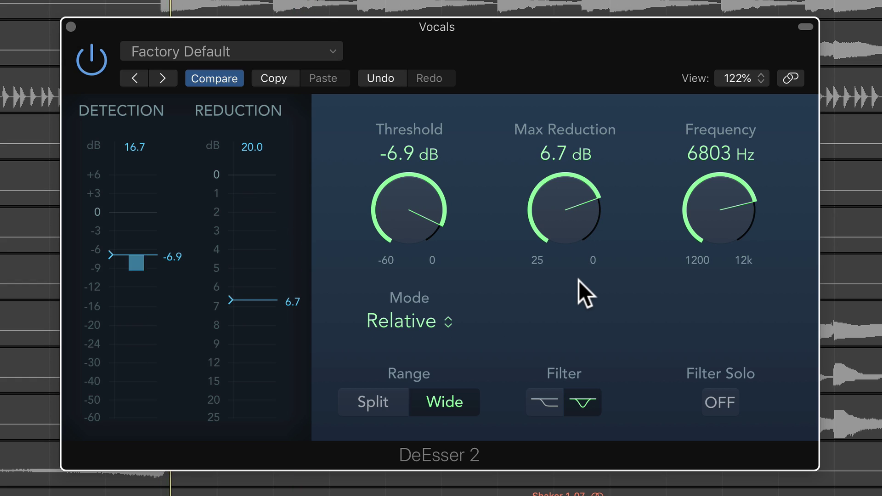
Step: Set the DeEsser's max reduction to 5.7 dB, with the shelf filter shape and the Split range
left_click_drag(575, 213, 580, 202)
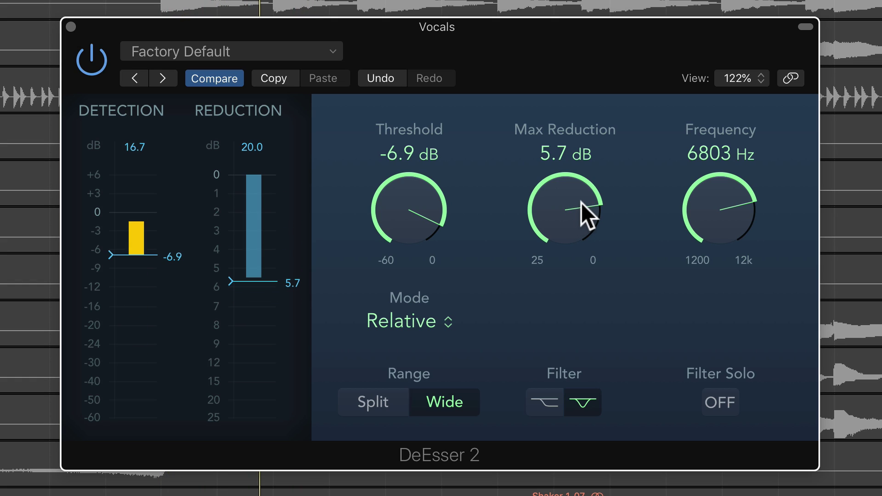
left_click(547, 401)
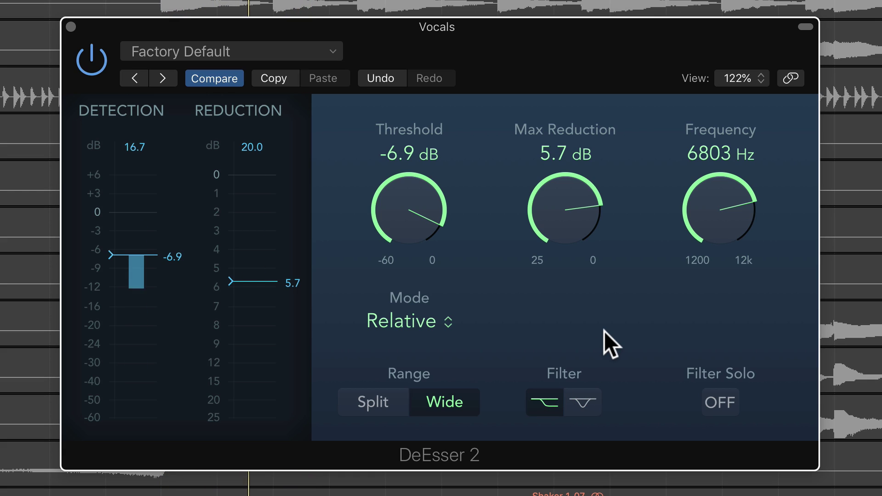
left_click(381, 400)
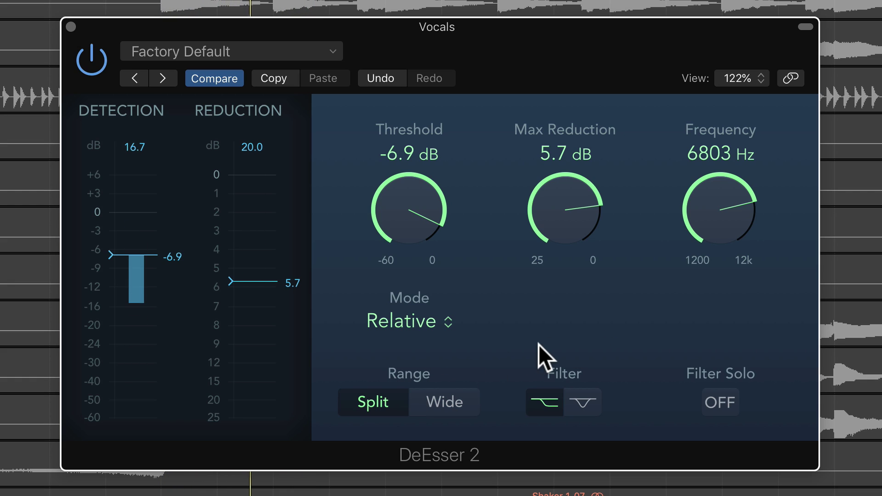
Step: Compare the vocals with the DeEsser bypassed and active, and set its max reduction to 10.5 dB
left_click(100, 68)
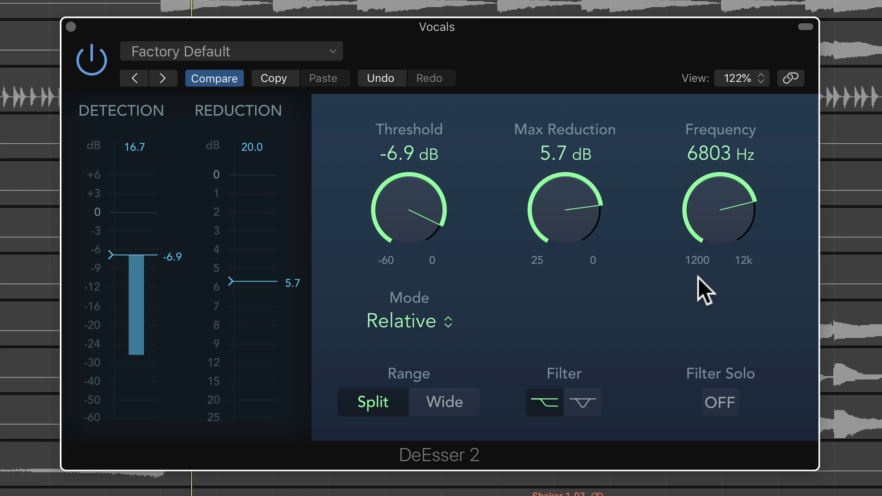
scroll(565, 251, "up", 5)
mouse_move(565, 251)
left_mouse_down()
mouse_move(574, 305)
mouse_move(585, 271)
left_mouse_up()
left_click_drag(564, 214, 576, 222)
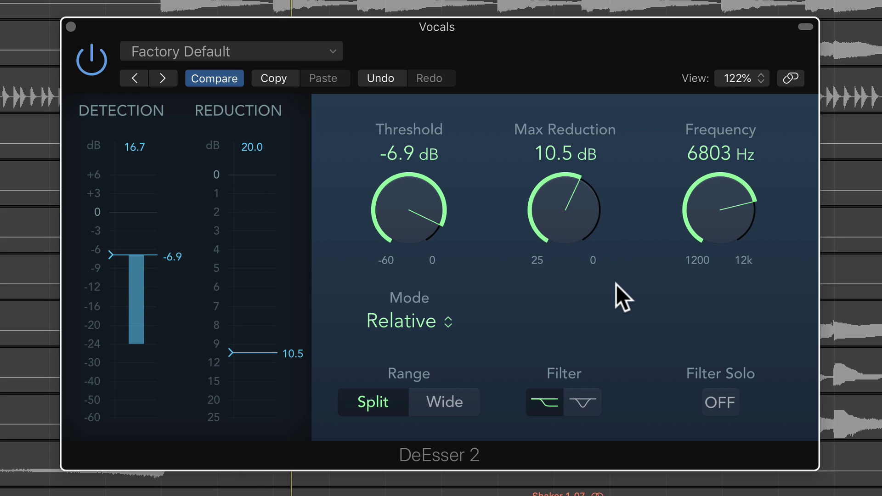
Step: Add 12-8 Afro Cuban Conga 01 and 04 and Electric Arpeggio 04 to the selected loops and place them all in the tracks area
left_click(742, 106)
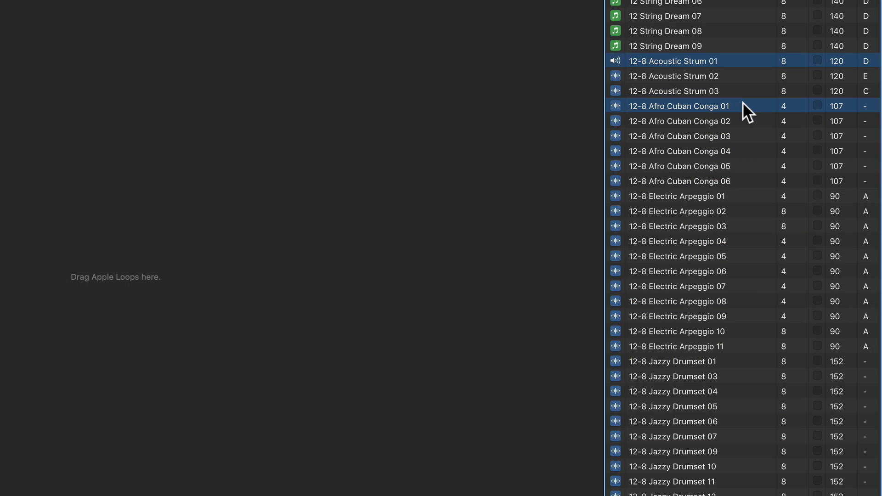
left_click(742, 151)
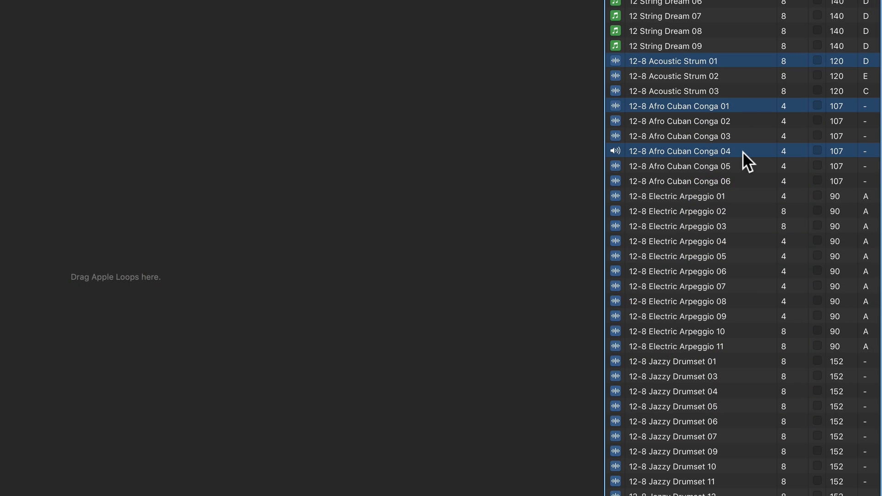
left_click(735, 240)
left_click(745, 329)
left_click_drag(745, 329, 13, 140)
left_click(597, 170)
left_click(743, 251)
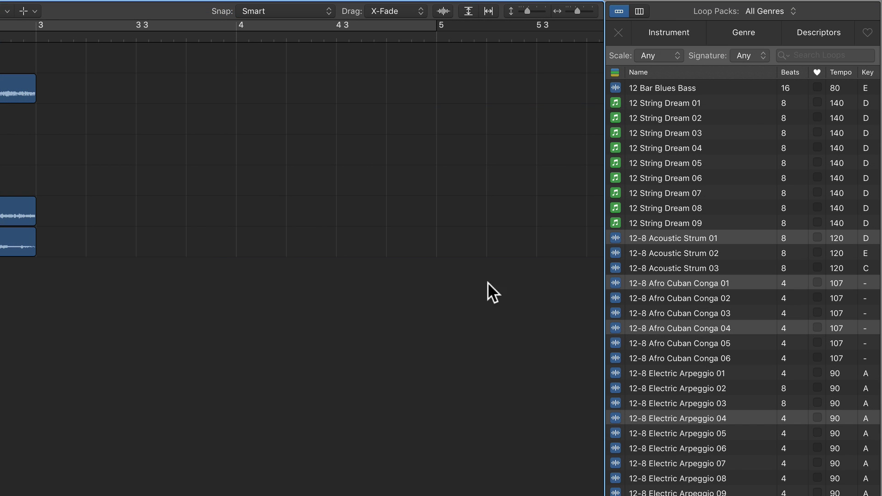
Step: Show the loop type filter in the Loop Browser and toggle the Drummer Loops type
left_click(615, 71)
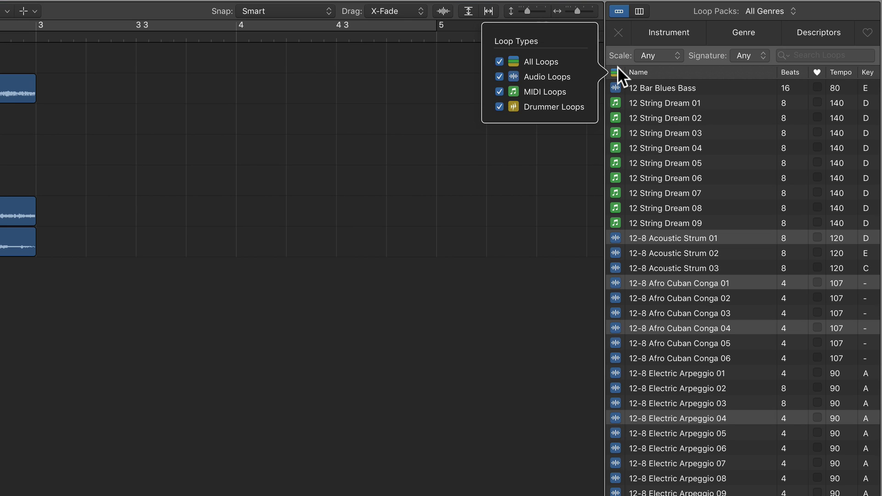
left_click(552, 107)
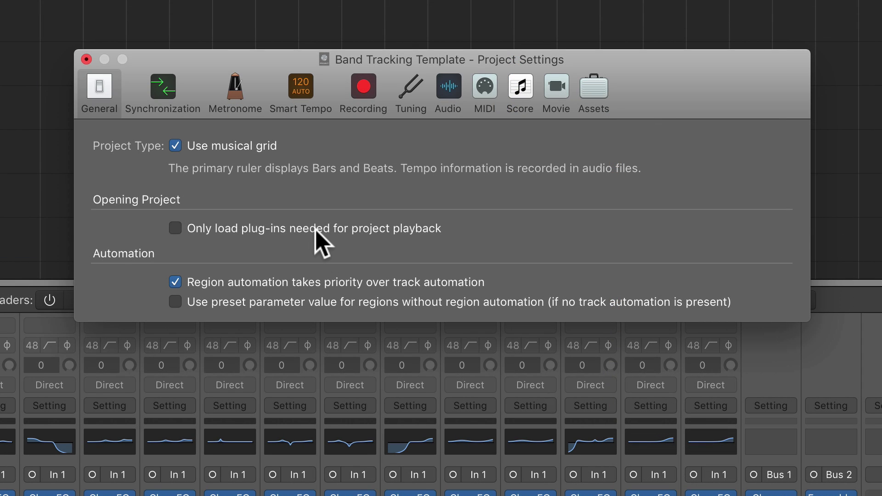
Step: Turn on "Only load plug-ins needed for project playback" in the project's General settings
left_click(309, 229)
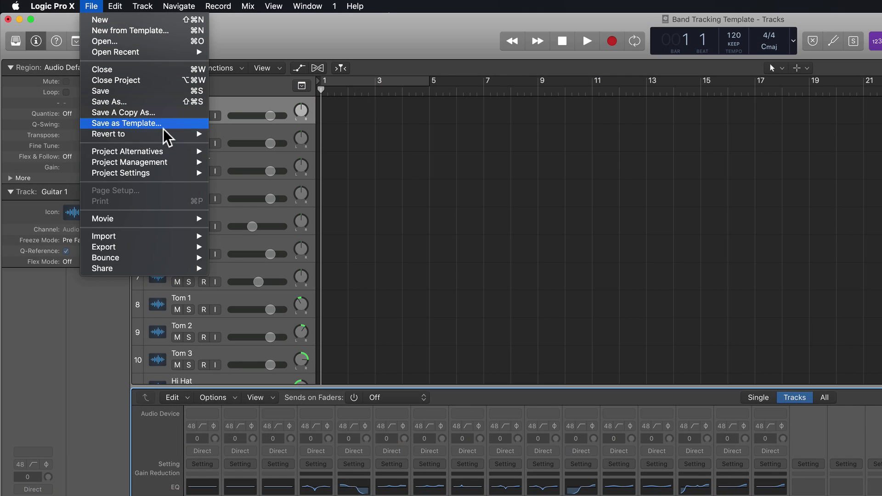
mouse_move(166, 172)
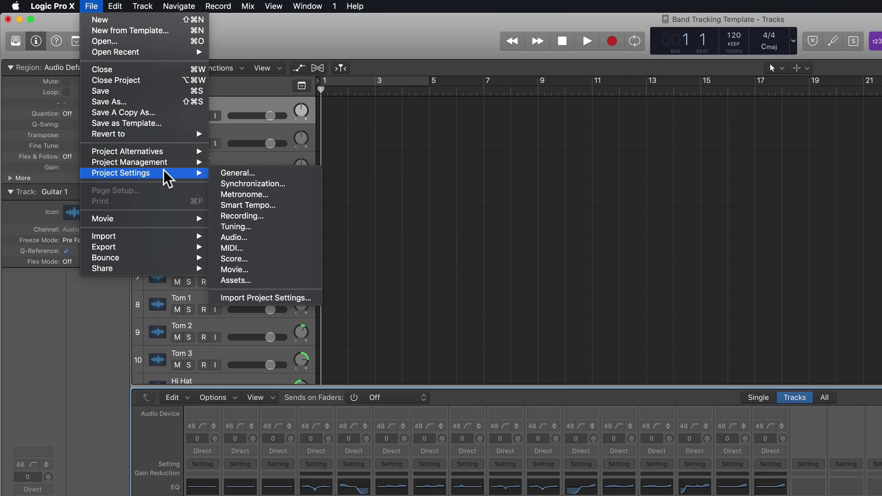
left_click(280, 172)
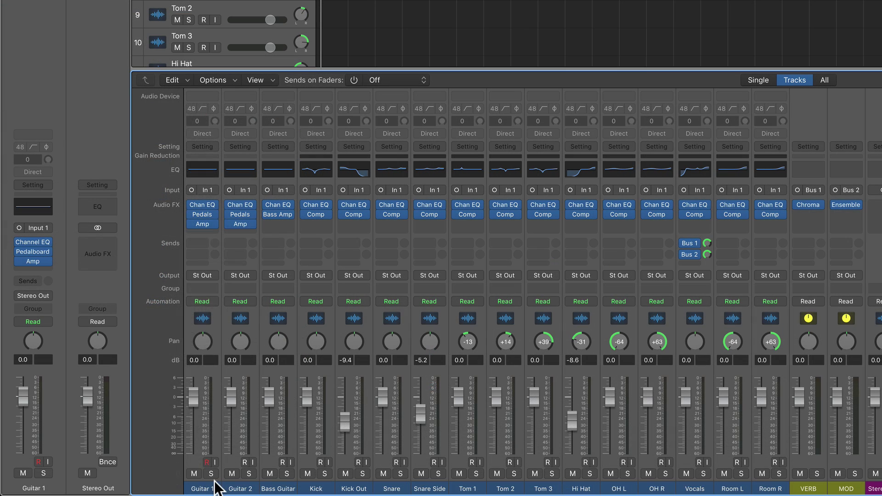
Step: Select all mixer channel strips from Guitar 1 through Room R, and reduce the selection to Guitar 1
left_click(216, 489)
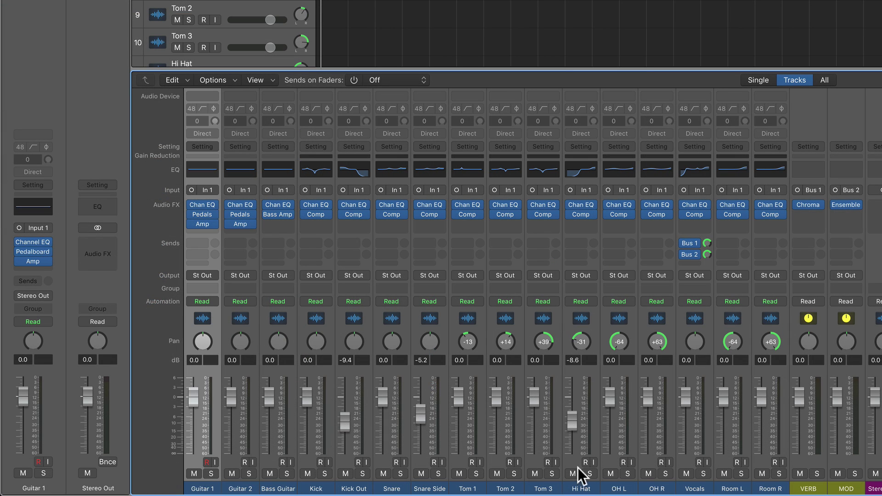
left_click(762, 489, "shift")
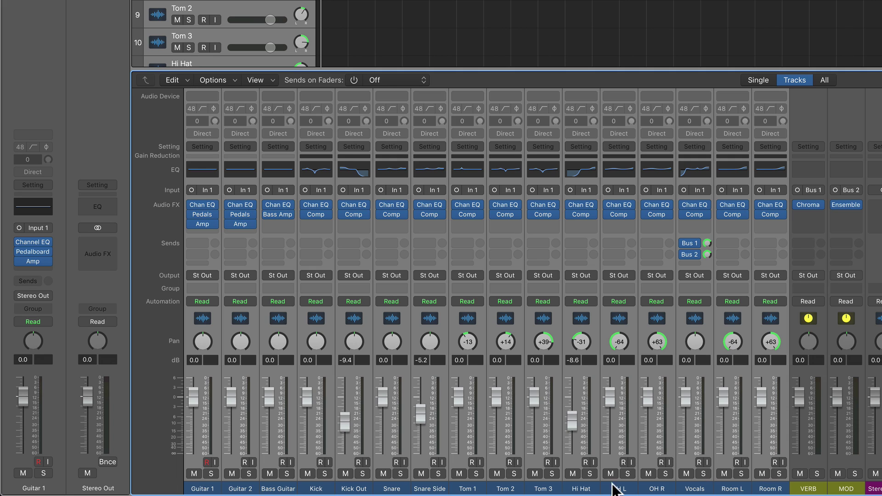
left_click(197, 489)
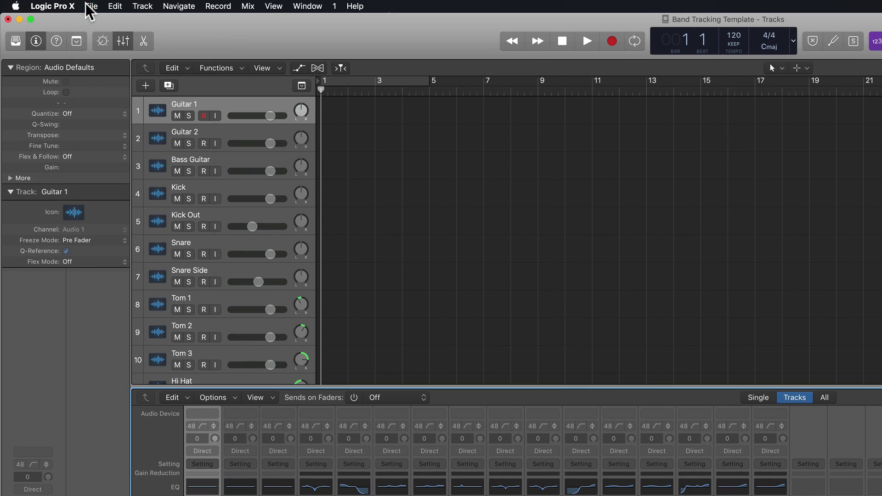
Step: Reopen the project and select the Guitar 2, Bass Guitar, Kick and Kick Out channel strips one after another to load their plug-ins
left_click(91, 6)
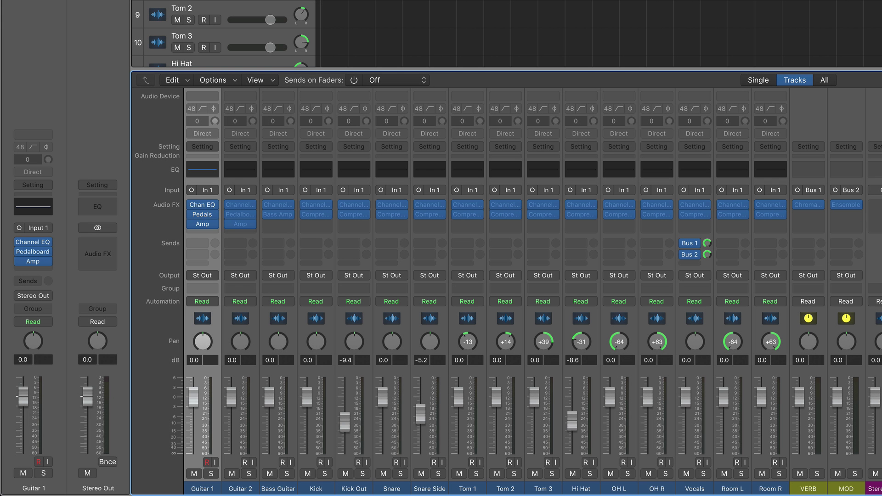
left_click(240, 489)
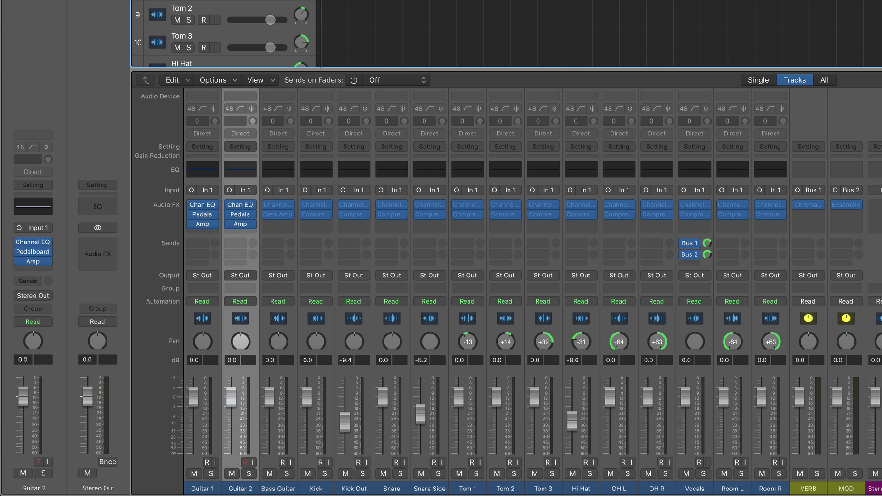
left_click(277, 489)
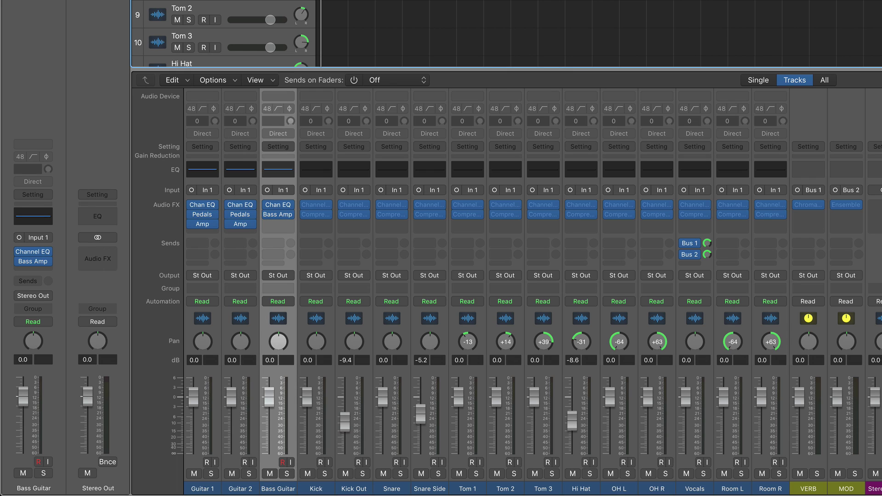
left_click(316, 488)
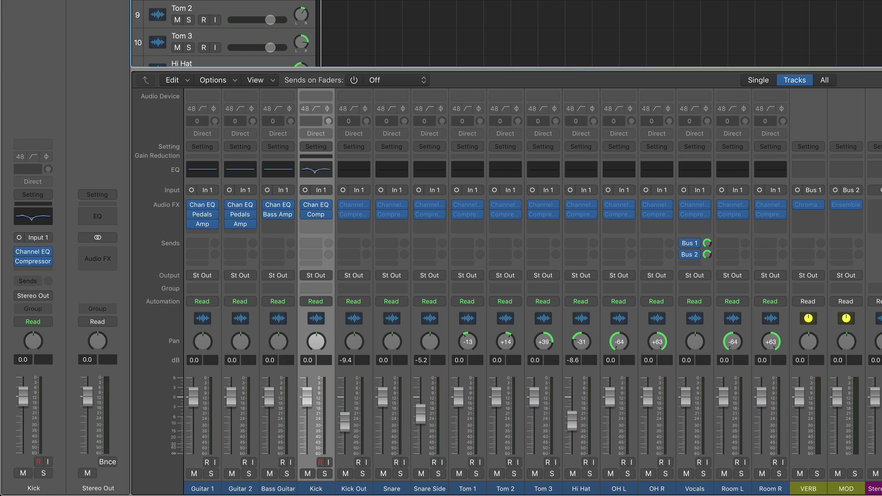
left_click(353, 488)
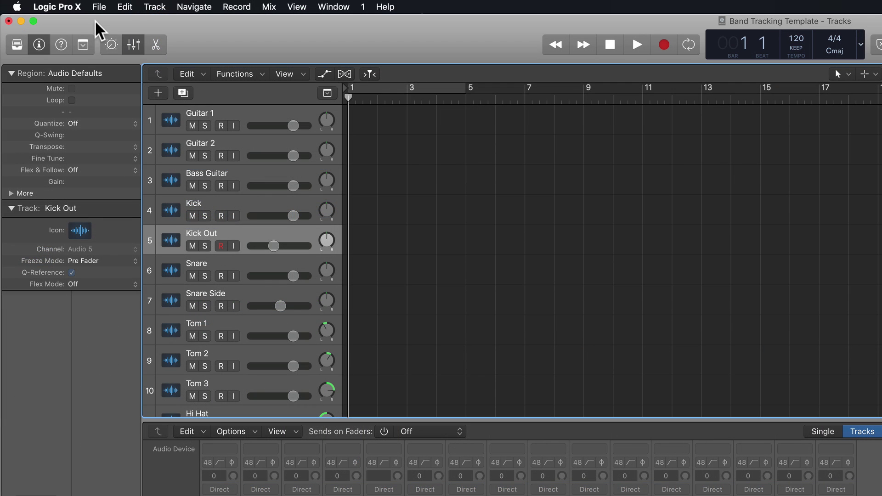
Step: Open the Key Commands editor and filter its list by pressed keys
left_click(72, 8)
mouse_move(69, 64)
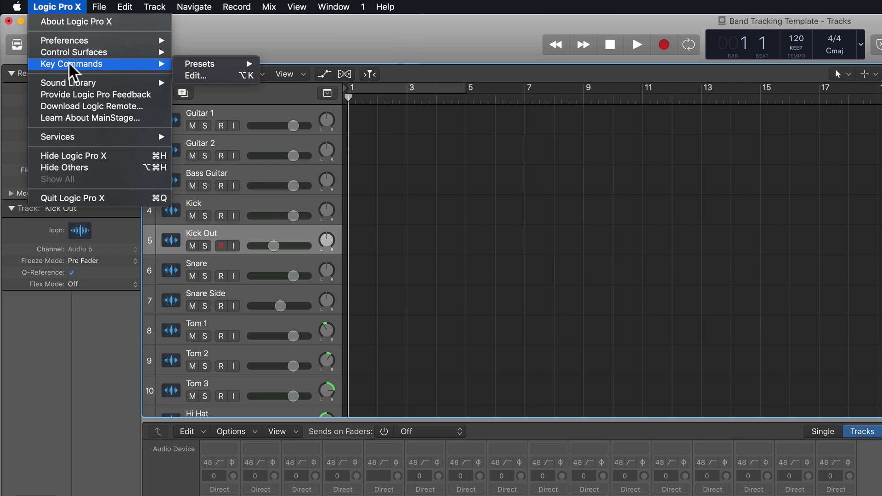
left_click(231, 77)
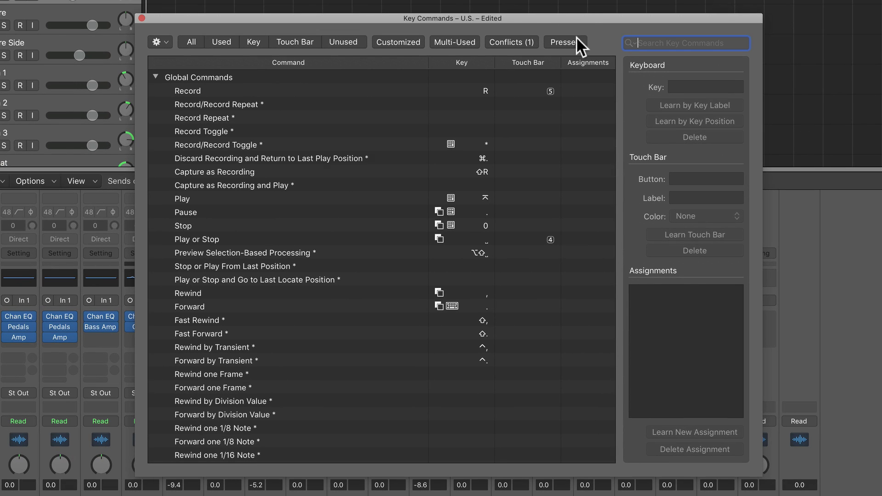
left_click(579, 39)
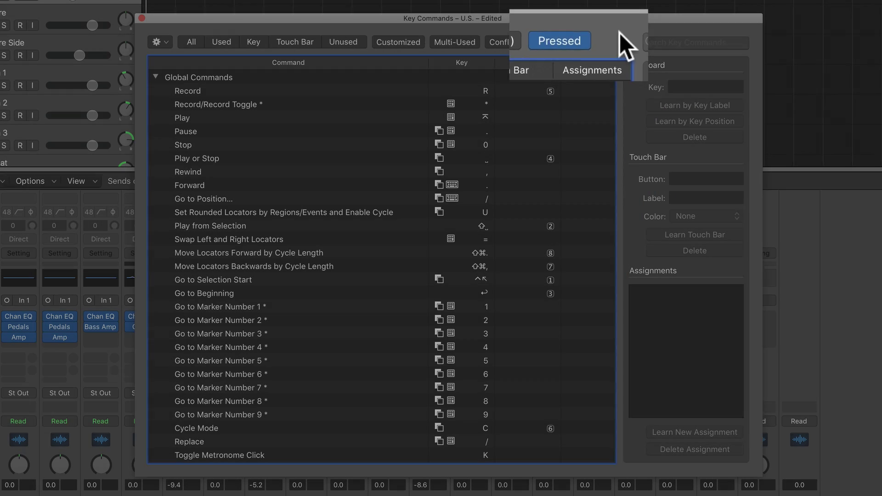
Step: Look up the commands assigned to F, J, R, Shift-R, Shift-T, W, E, O, P, Shift-P, Shift-D, Command-D, Command-S and S
key("f")
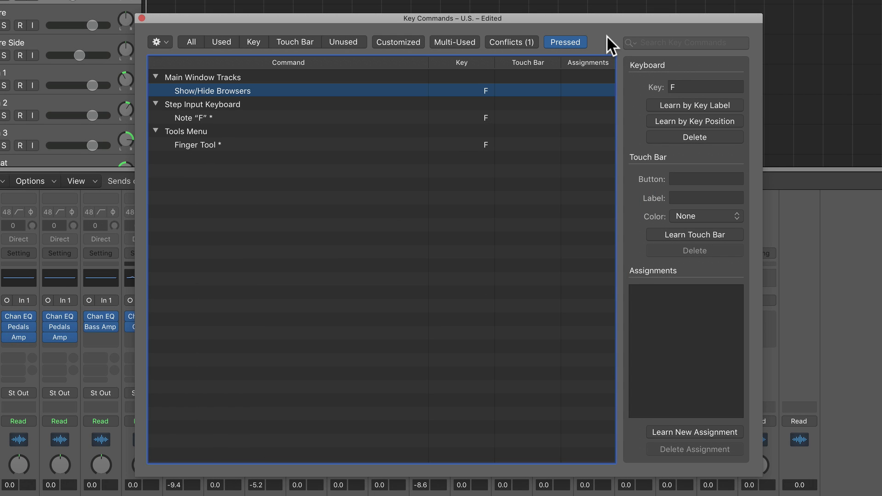
key("j")
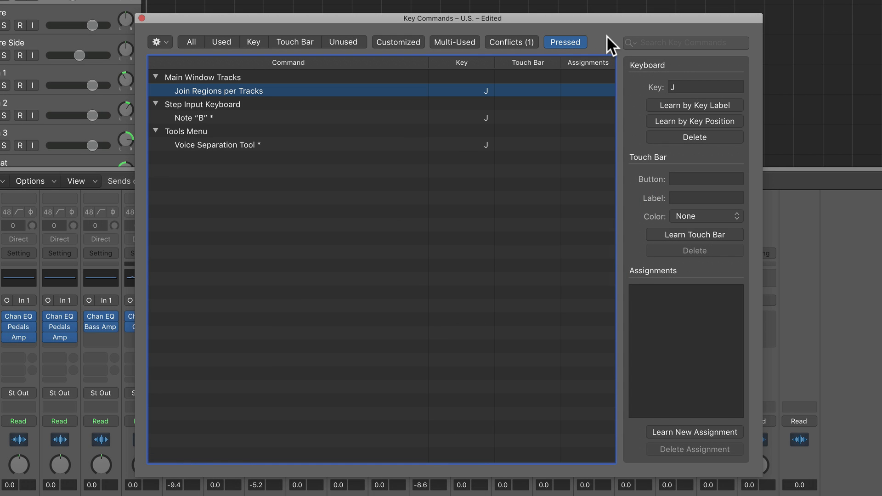
key("r")
key("shift+r")
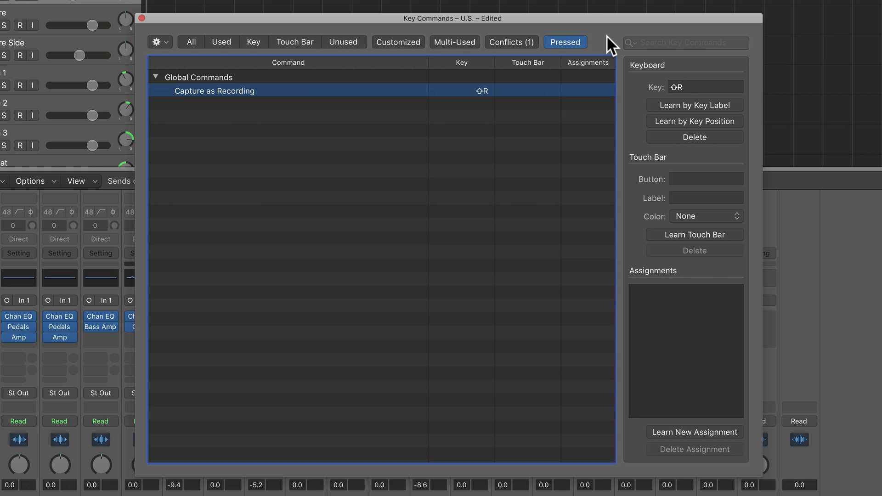
key("shift+t")
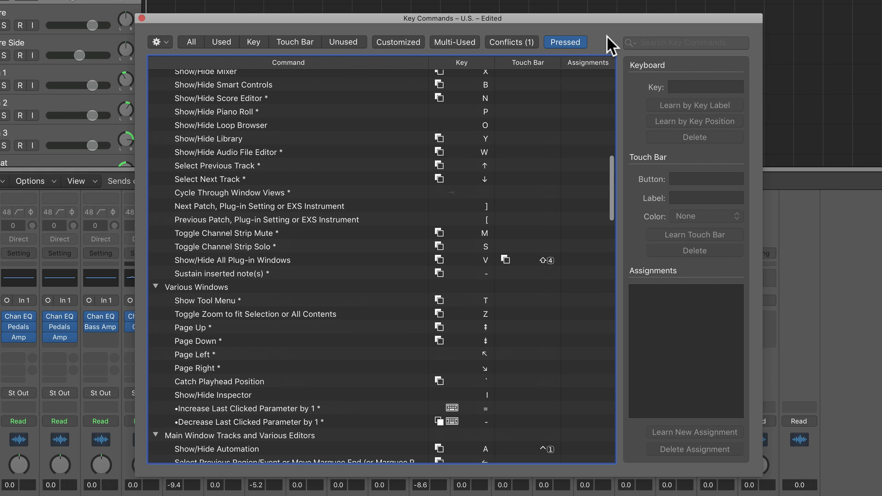
key("w")
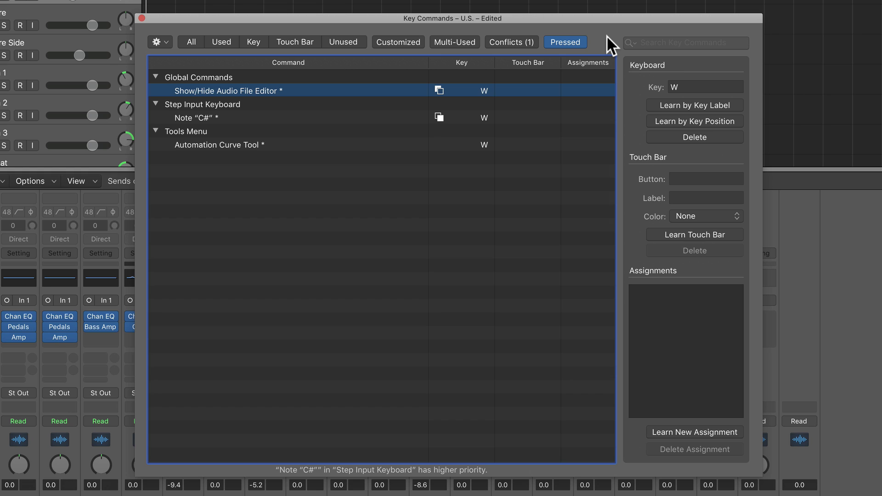
key("e")
key("o")
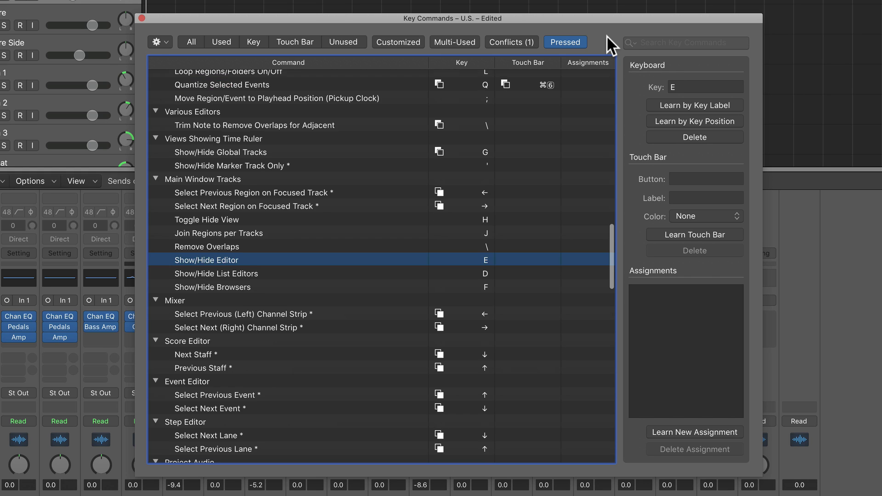
key("p")
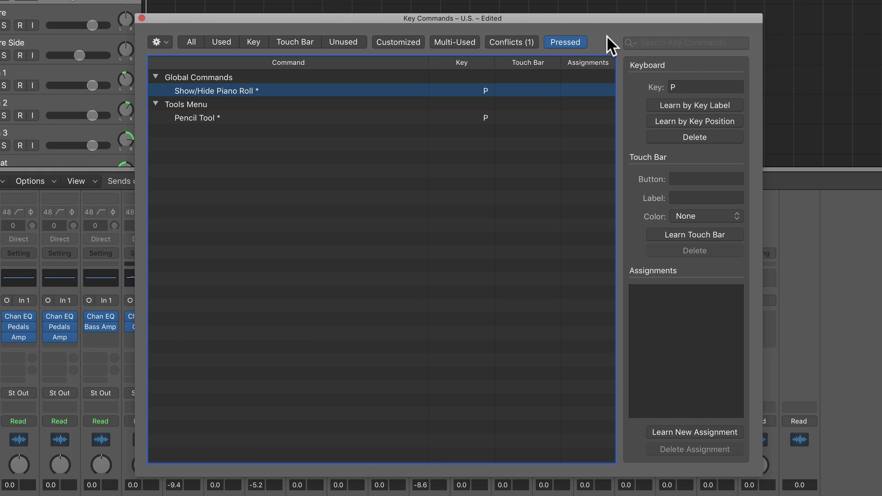
key("shift+p")
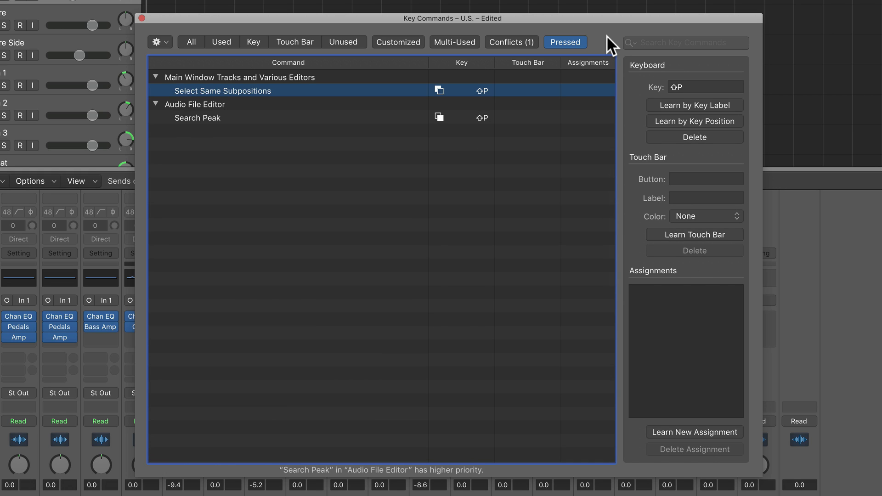
key("shift+d")
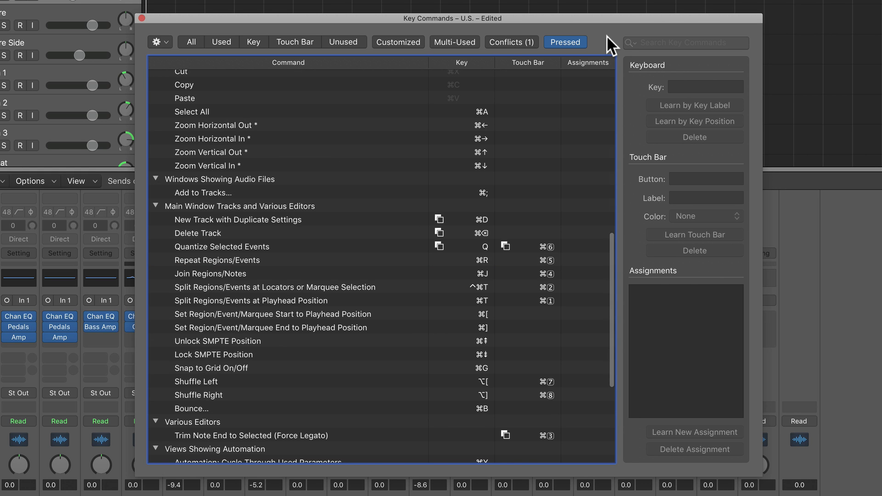
key("super+d")
key("super+s")
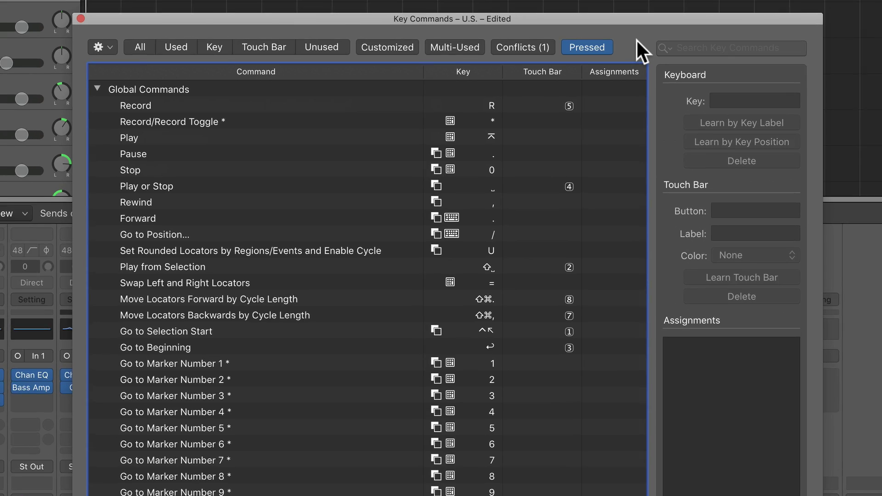
key("s")
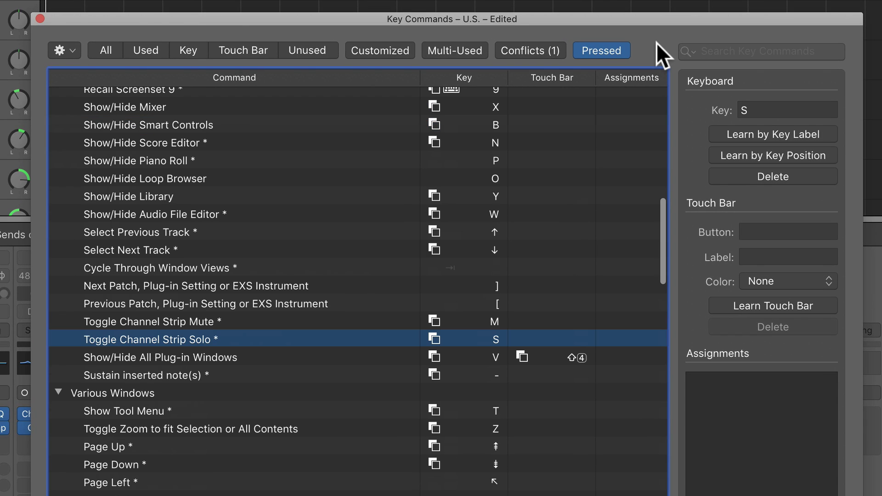
Step: Look up the commands assigned to Command-S, Control-S, Control-Shift-S and Option-Shift-S, and those using Control-Shift-Command and Control-Option-Shift-Command
key("super+s")
key("ctrl+s")
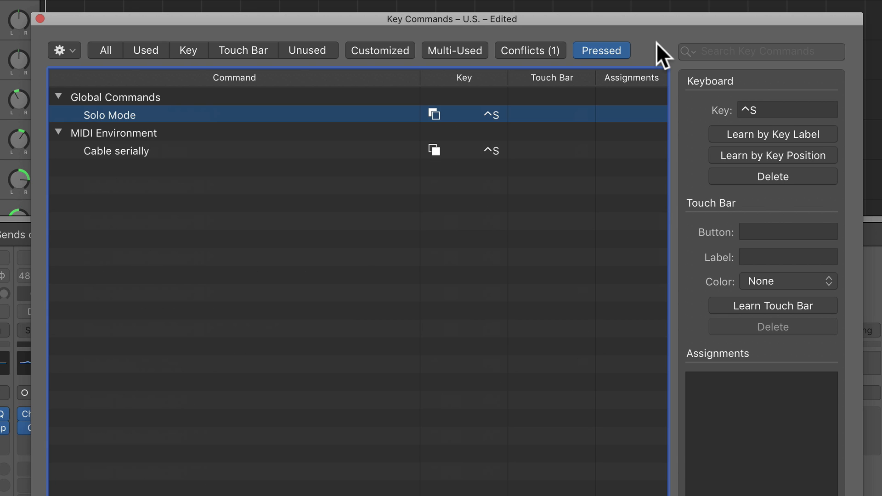
key("ctrl+shift+s")
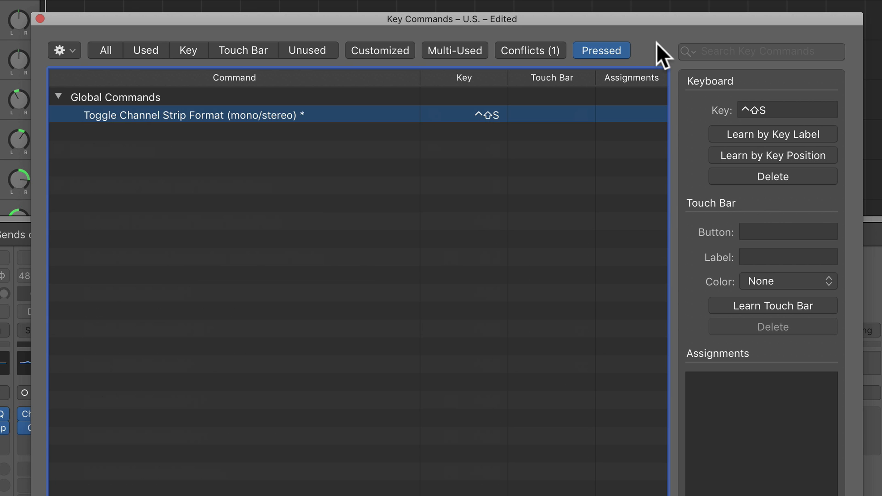
key("alt+shift+s")
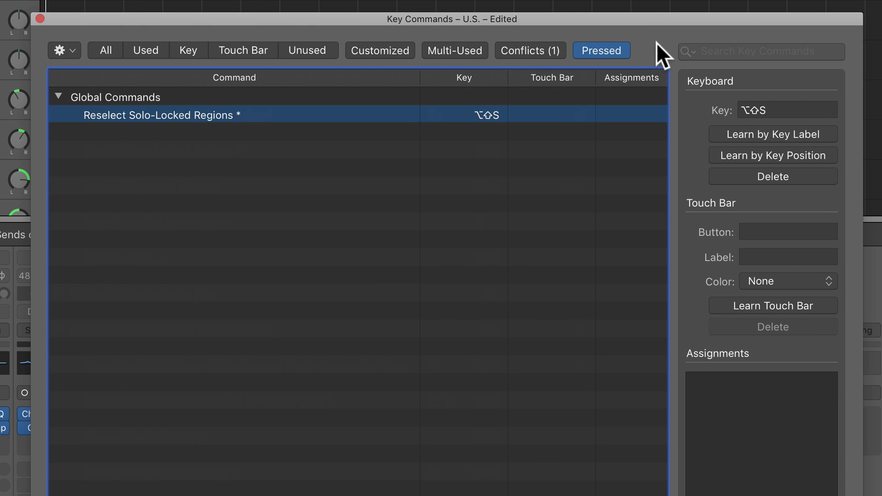
key("ctrl+shift+super")
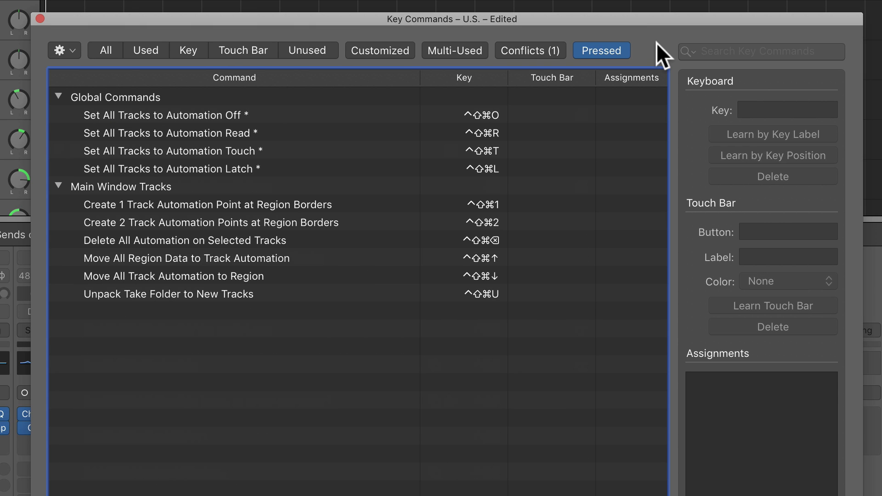
key("ctrl+alt+shift+super")
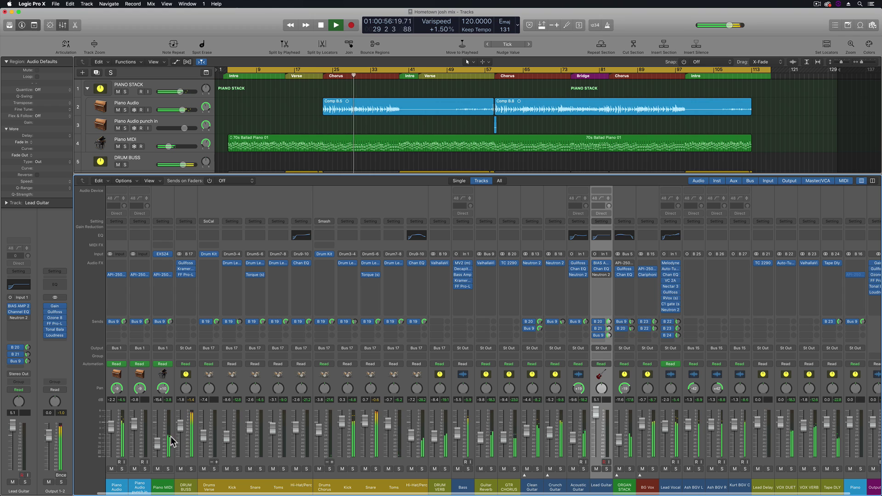
scroll(171, 441, "right", 1)
scroll(174, 439, "right", 2)
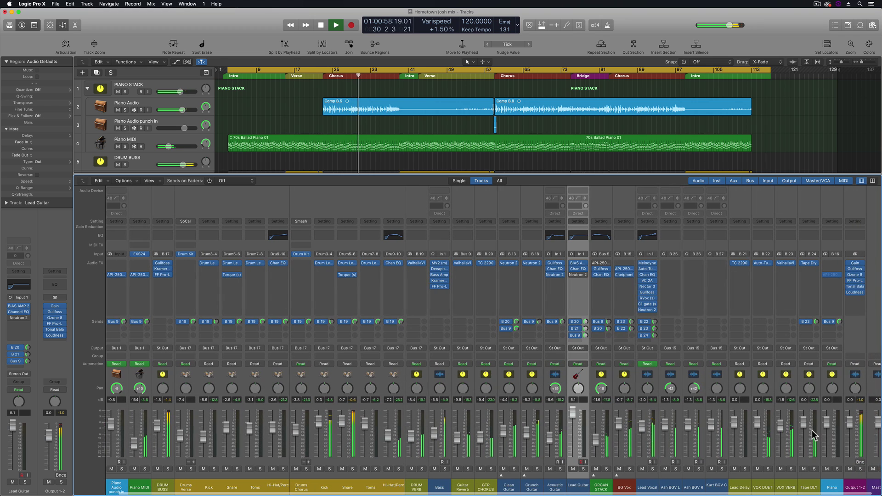